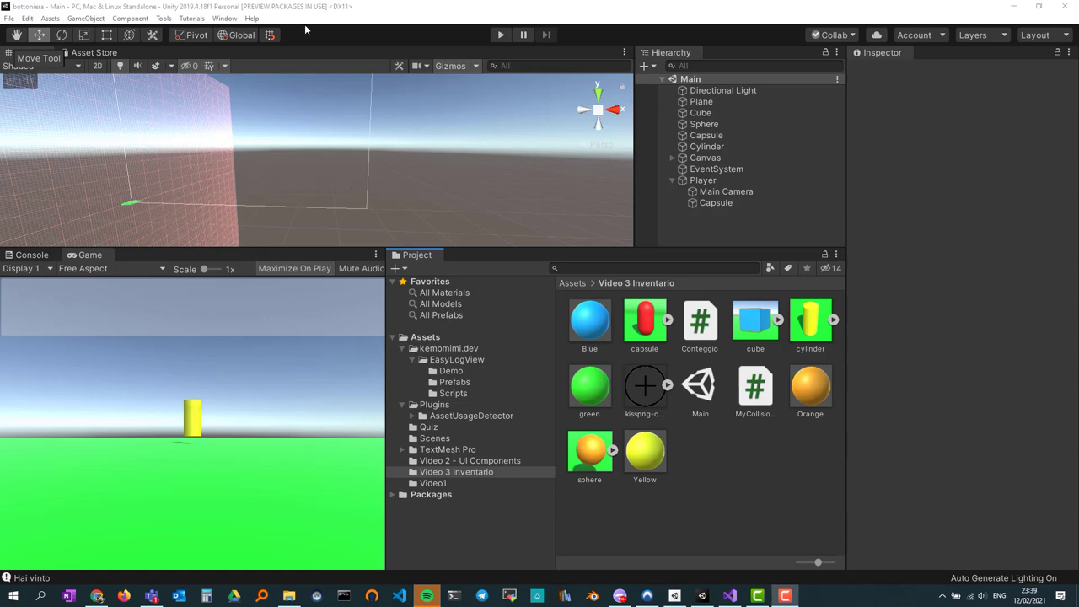
Step: Enter play mode to run the Main scene
{"action": "left_click", "coordinate": [500, 36]}
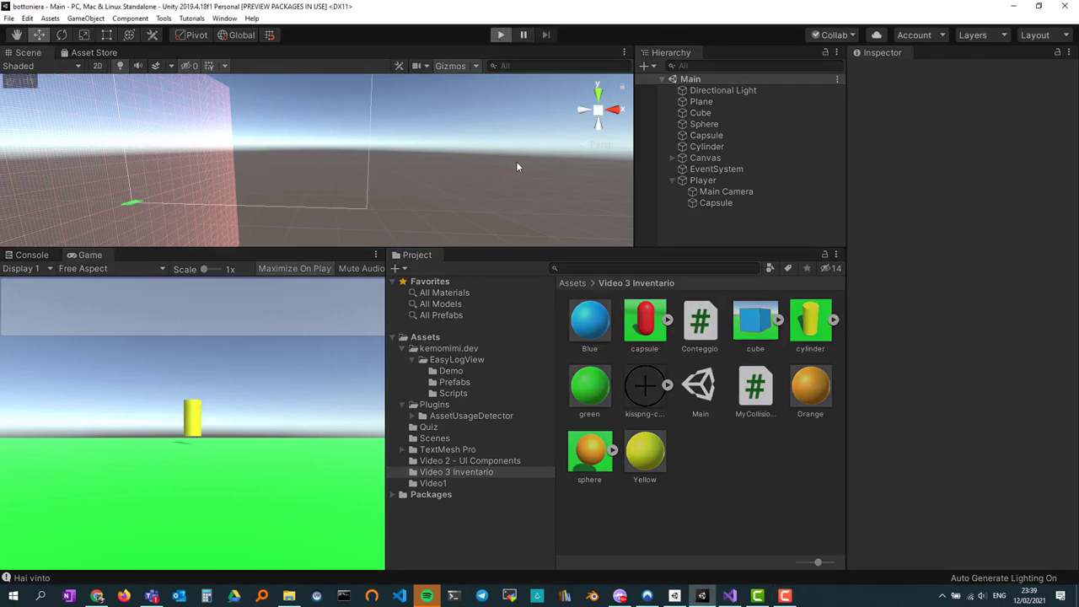
Step: Walk up to the yellow cylinder and pick it up into the inventory bar
{"action": "key", "text": "w"}
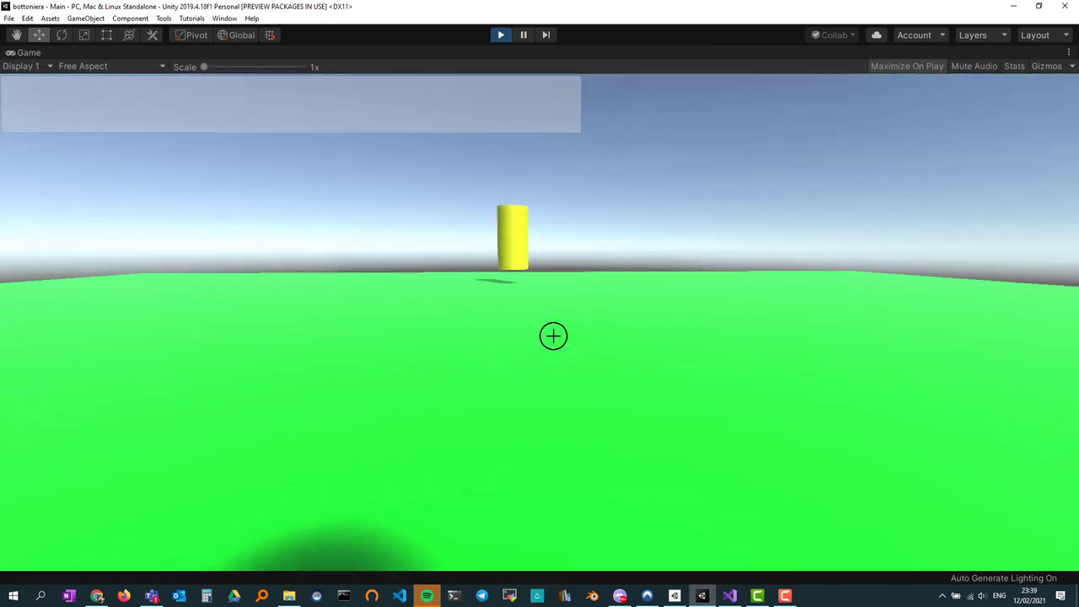
{"action": "key", "text": "w"}
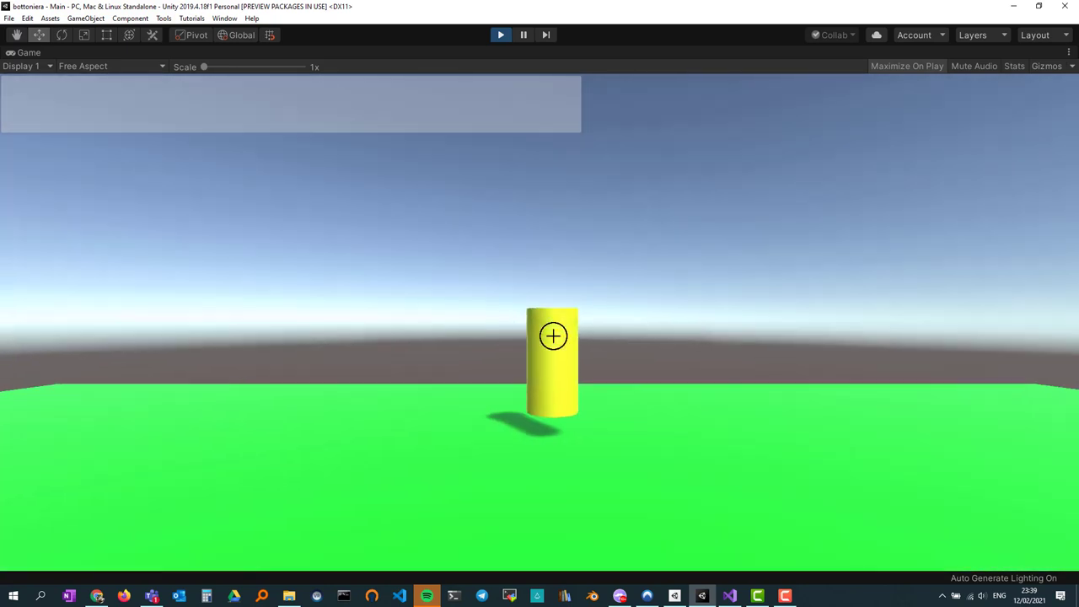
{"action": "key", "text": "w"}
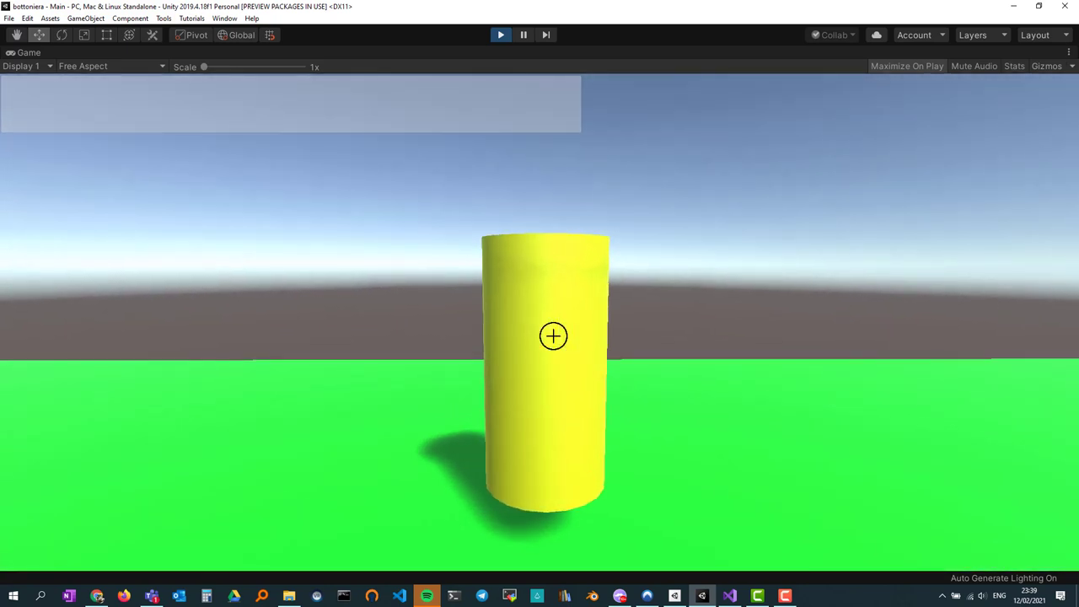
{"action": "key", "text": "w"}
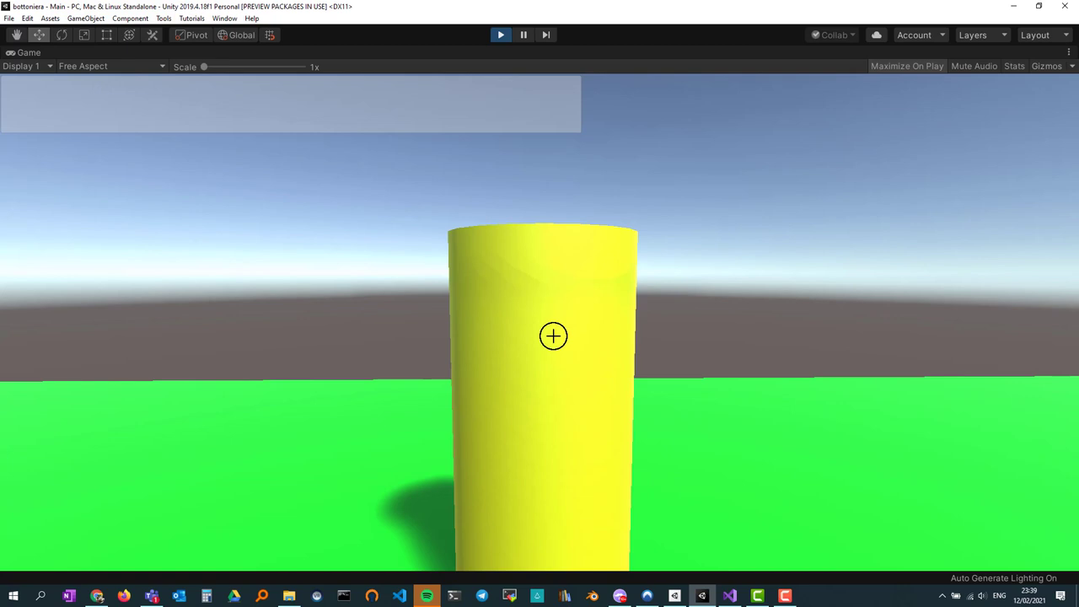
{"action": "left_click", "coordinate": [553, 336]}
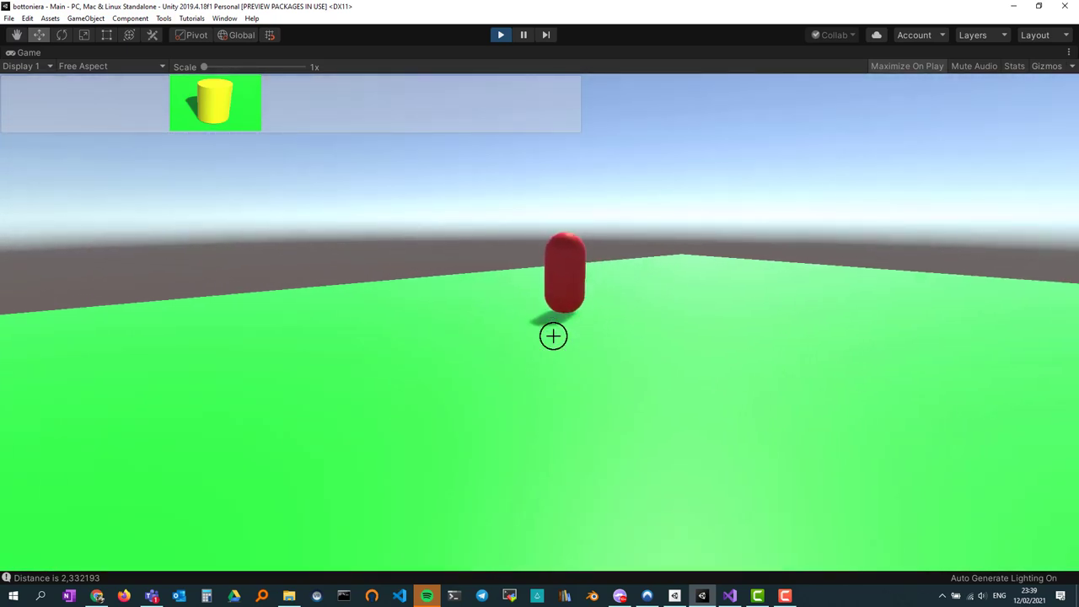
Step: Collect the red capsule, then get close to the blue cube and collect it too
{"action": "key", "text": "w"}
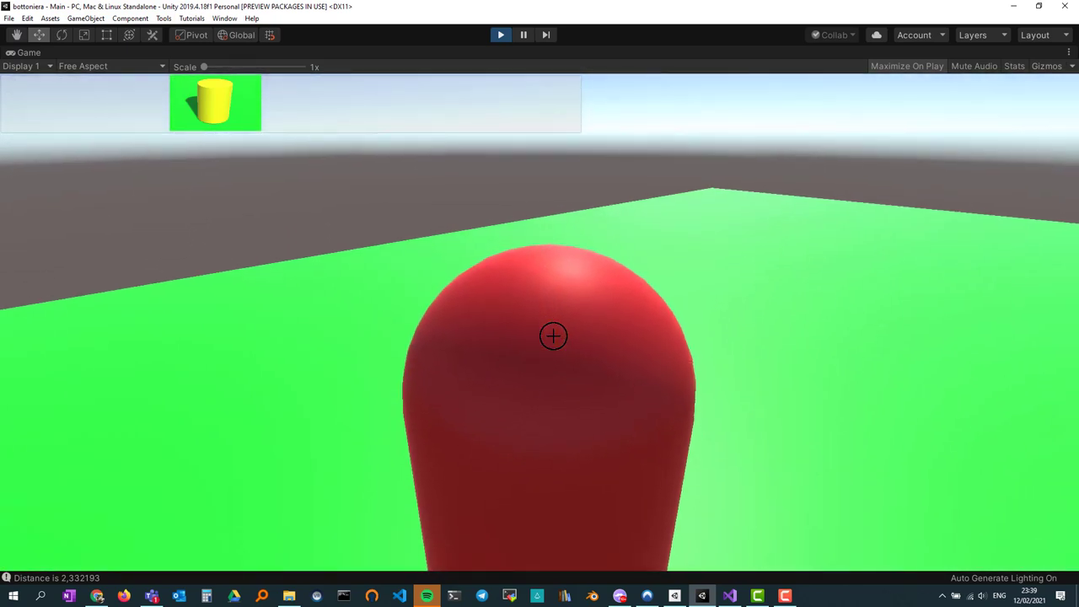
{"action": "left_click", "coordinate": [553, 336]}
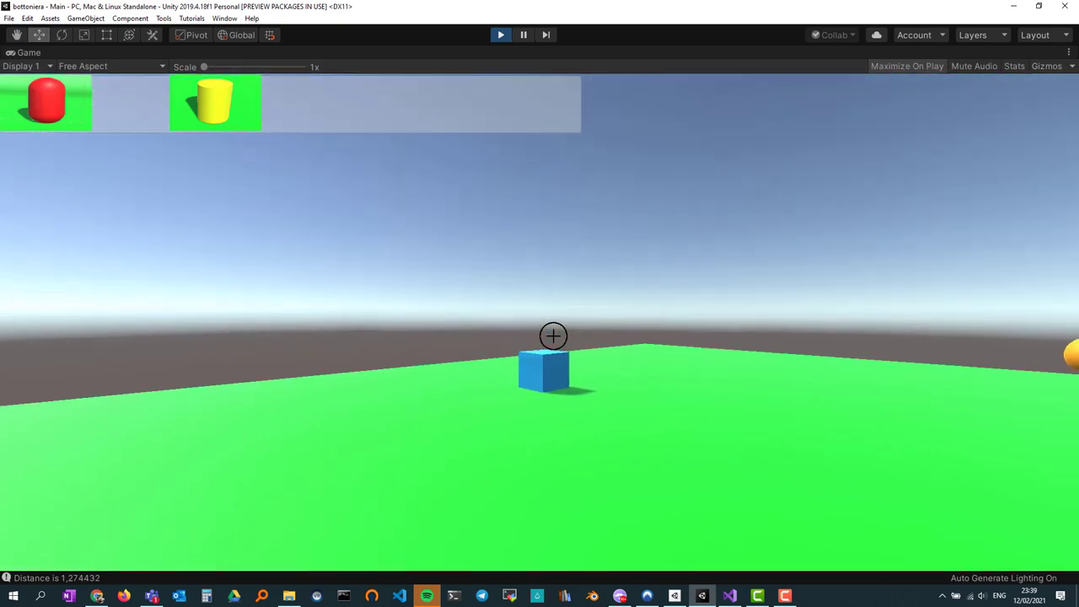
{"action": "key", "text": "w"}
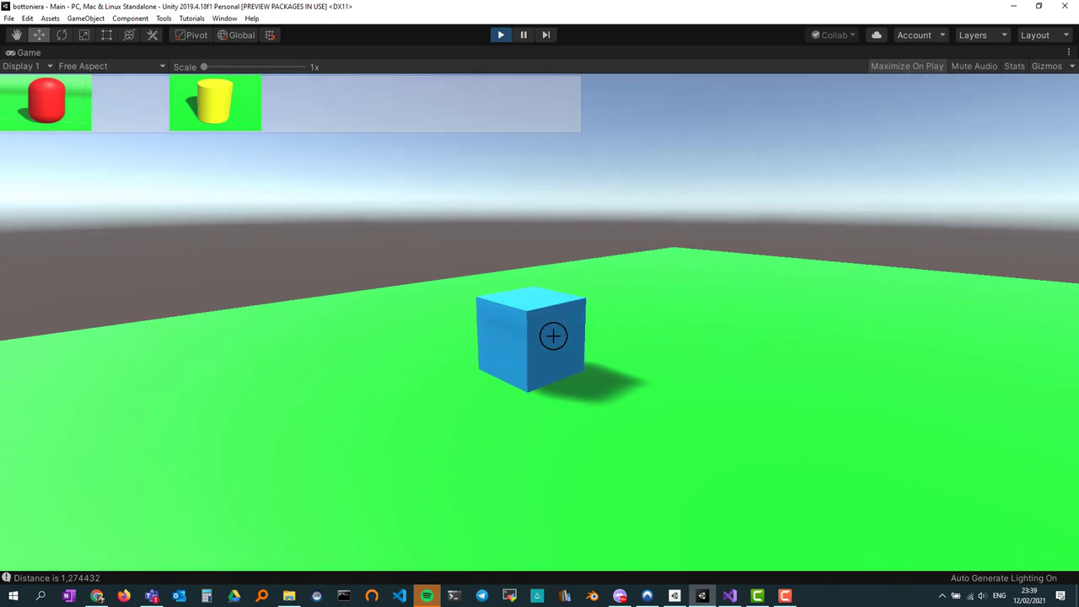
{"action": "key", "text": "w"}
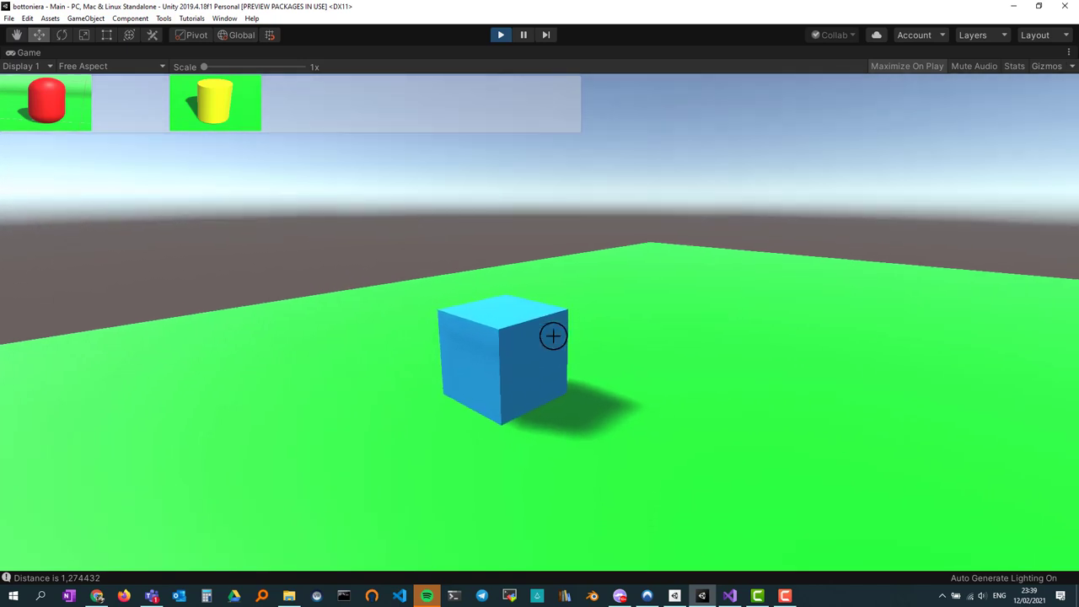
{"action": "key", "text": "s"}
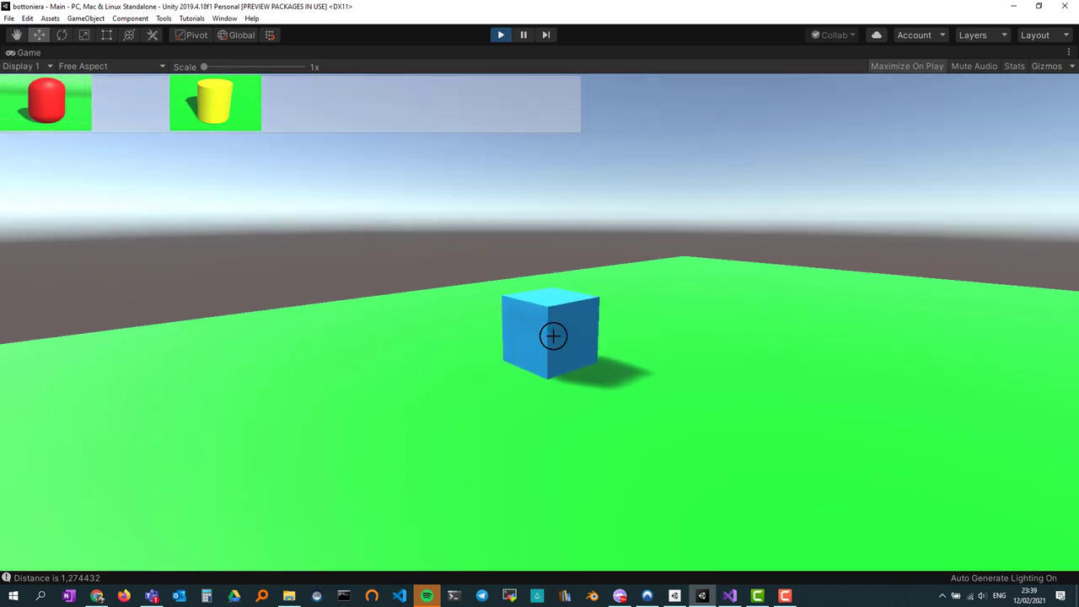
{"action": "left_click", "coordinate": [553, 336]}
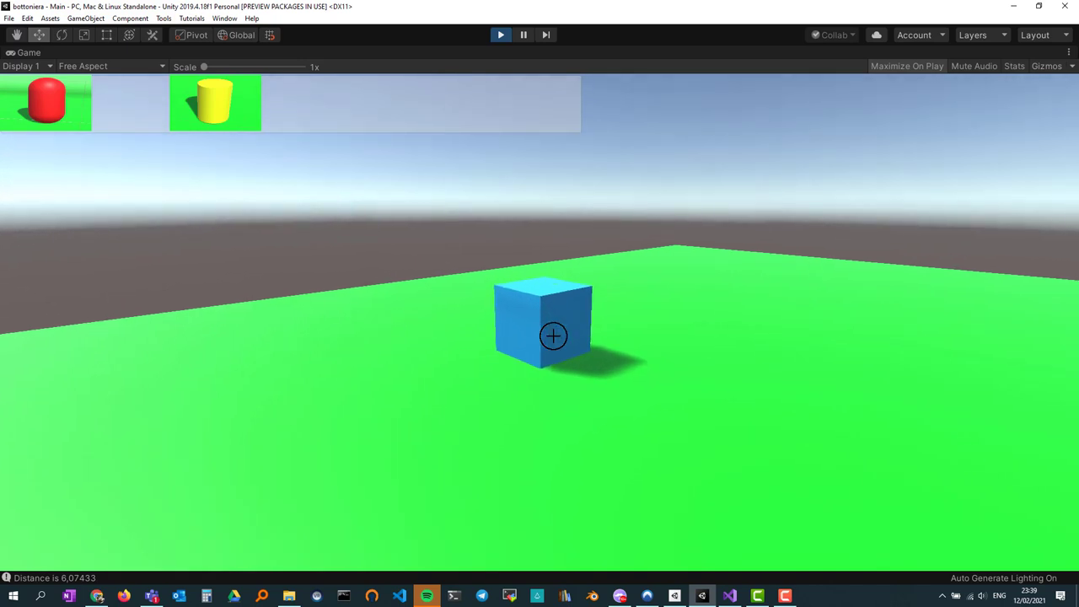
{"action": "key", "text": "w"}
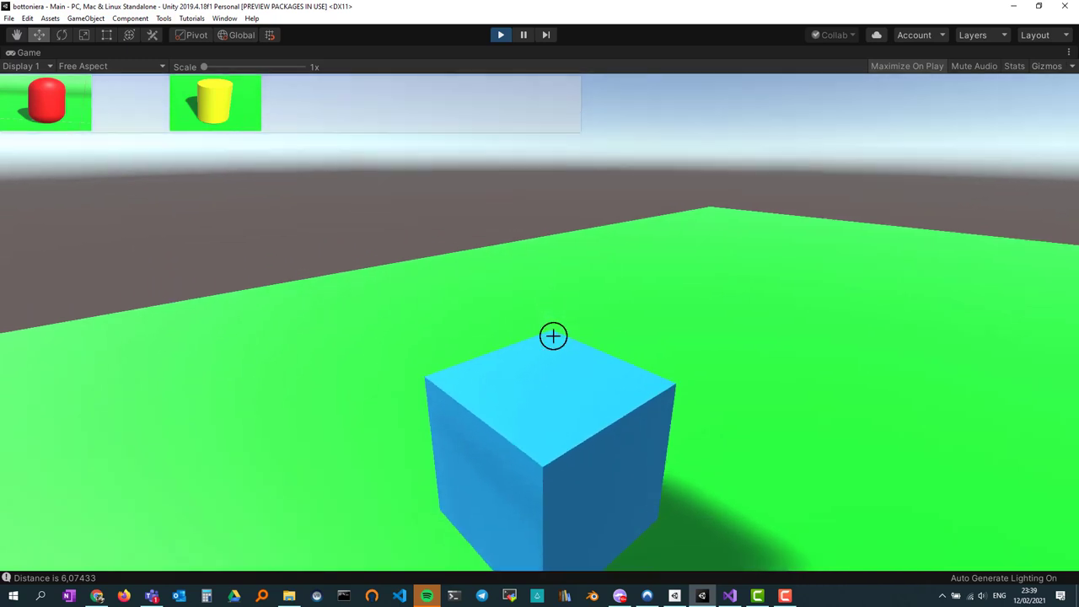
{"action": "left_click", "coordinate": [553, 336]}
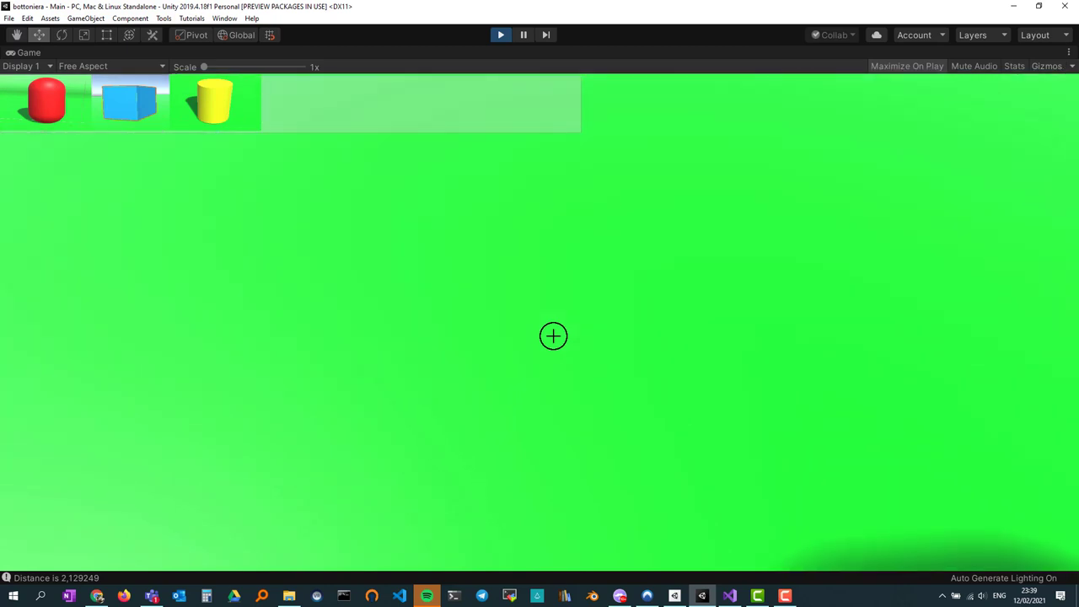
Step: Walk to the orange sphere and pick it up so 'Hai vinto' appears, then release the cursor with Escape
{"action": "key", "text": "w"}
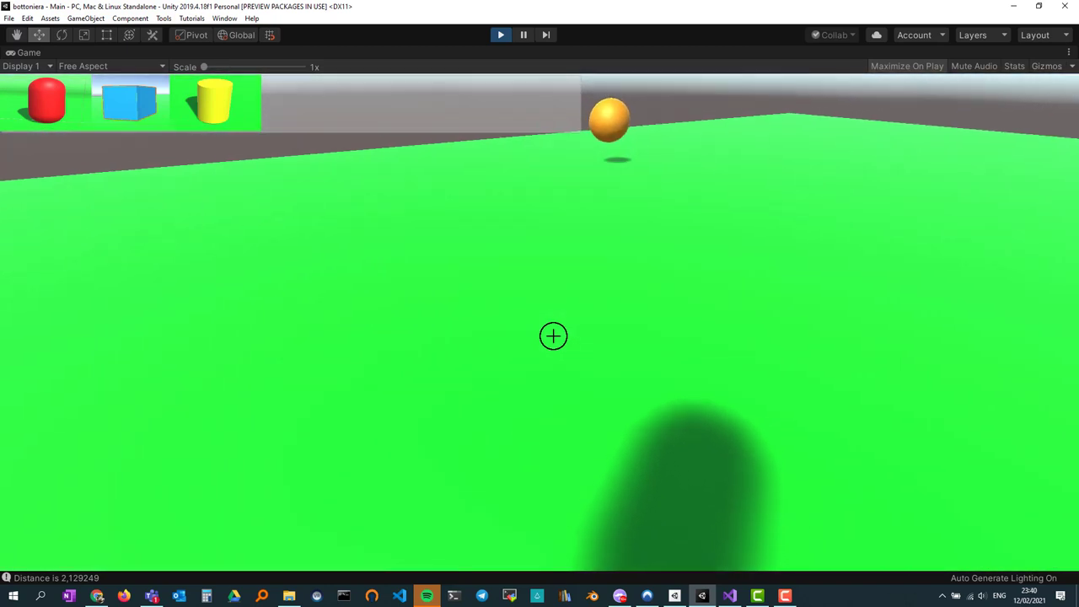
{"action": "key", "text": "w"}
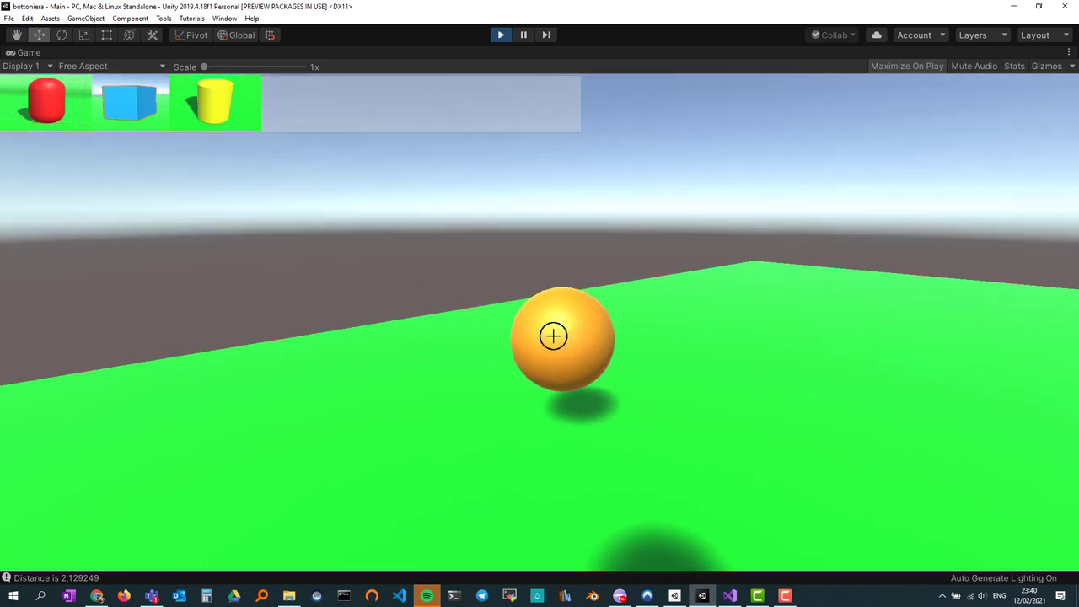
{"action": "left_click", "coordinate": [553, 336]}
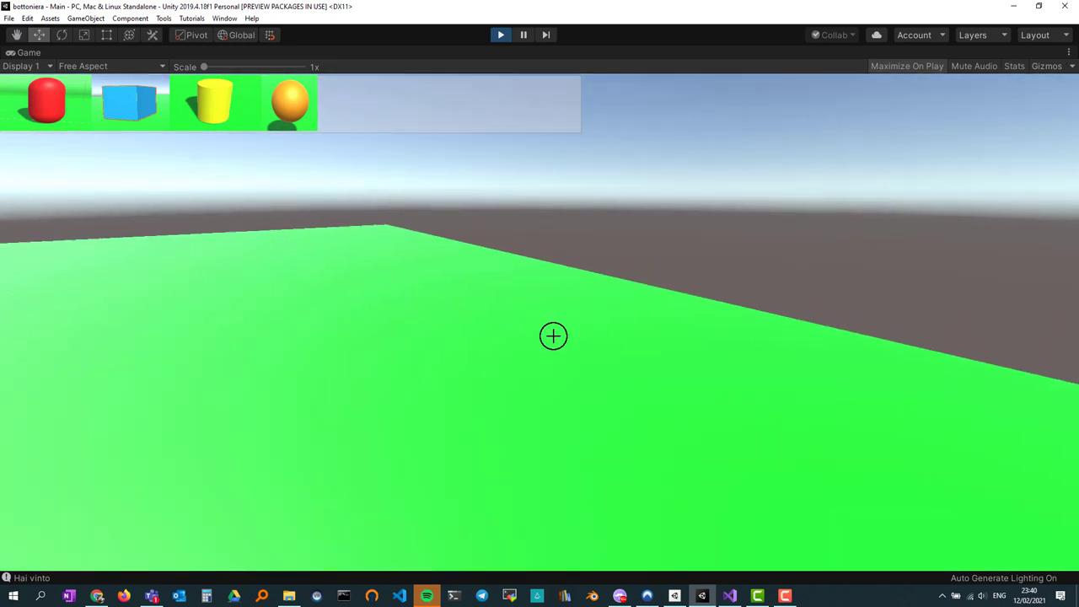
{"action": "key", "text": "Escape"}
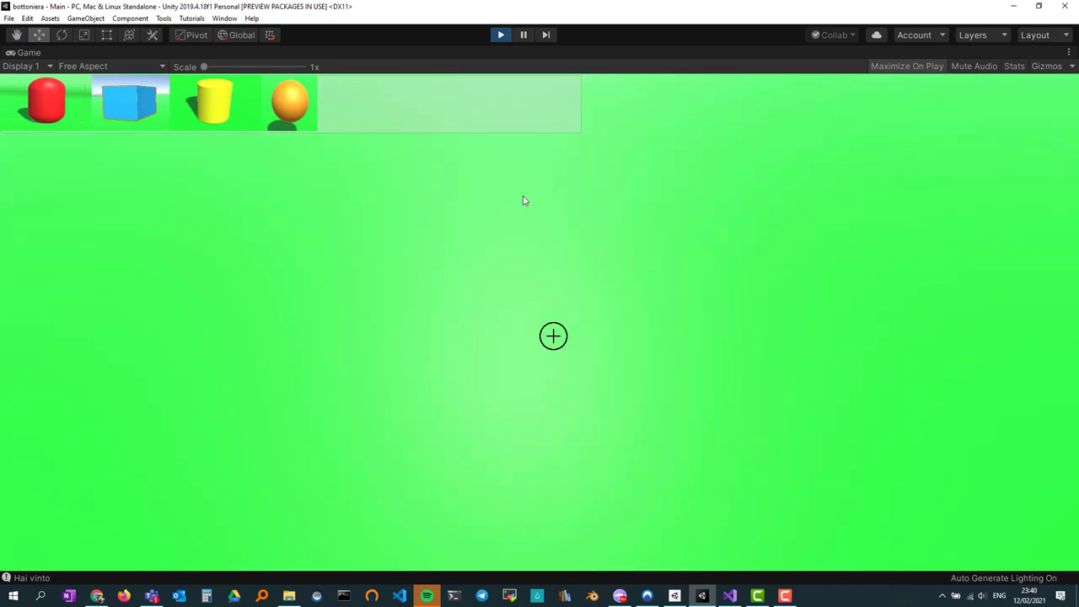
Step: Exit play mode and drag the Scene/Game splitter down to make the scene view taller
{"action": "left_click", "coordinate": [502, 35]}
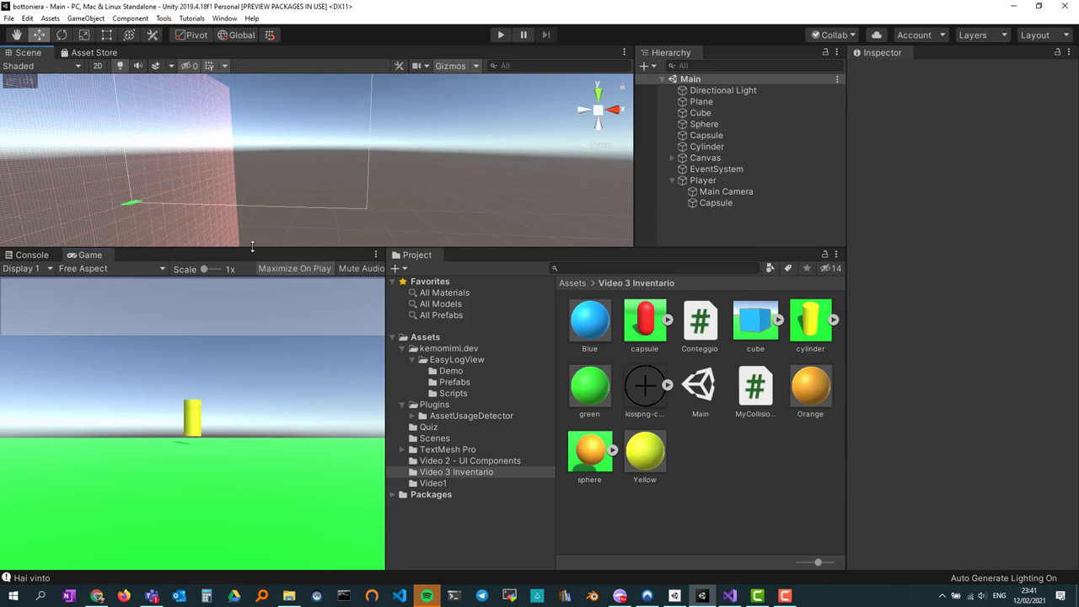
{"action": "left_click_drag", "start_coordinate": [252, 249], "coordinate": [247, 354]}
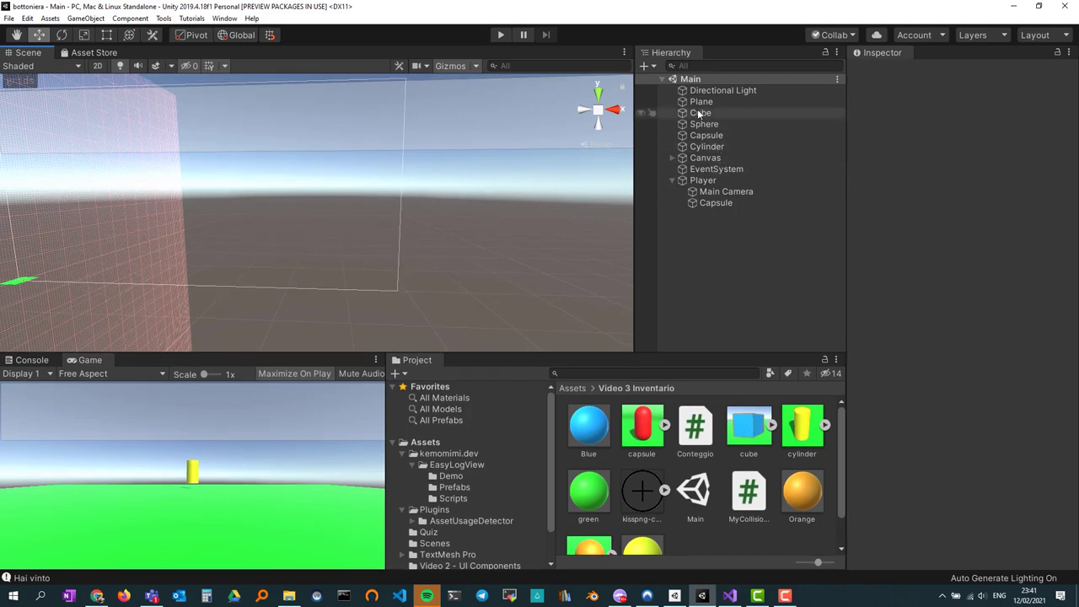
Step: Frame the Plane, Cube, Sphere, Capsule and Cylinder in turn, then view cube.png's Sprite import settings
{"action": "double_click", "coordinate": [704, 101]}
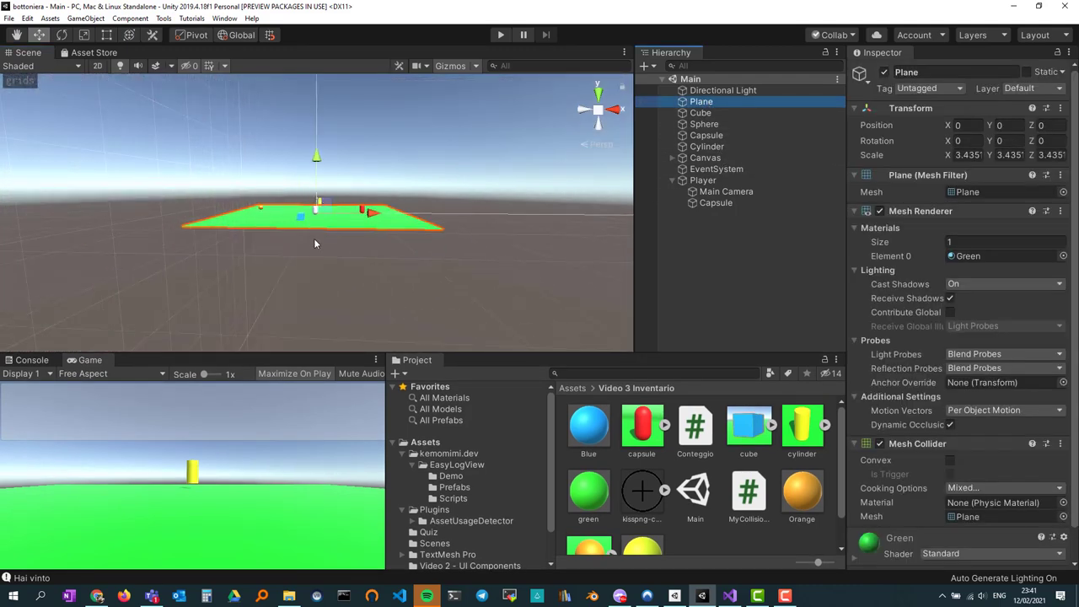
{"action": "scroll", "coordinate": [314, 239], "scroll_direction": "up", "scroll_amount": 4}
{"action": "scroll", "coordinate": [315, 242], "scroll_direction": "up", "scroll_amount": 2}
{"action": "scroll", "coordinate": [315, 242], "scroll_direction": "up", "scroll_amount": 2}
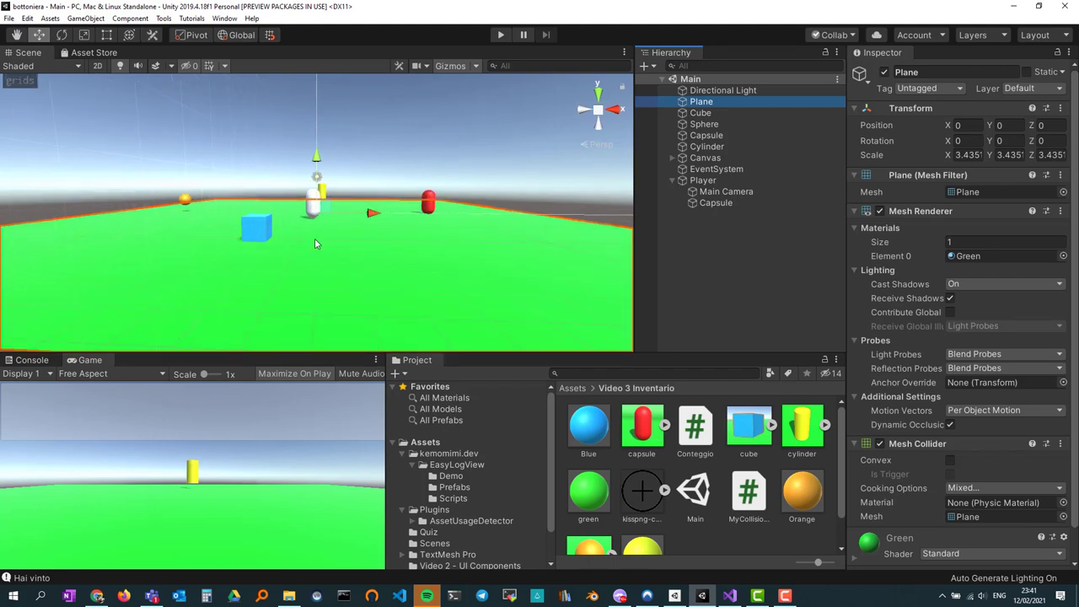
{"action": "double_click", "coordinate": [700, 112]}
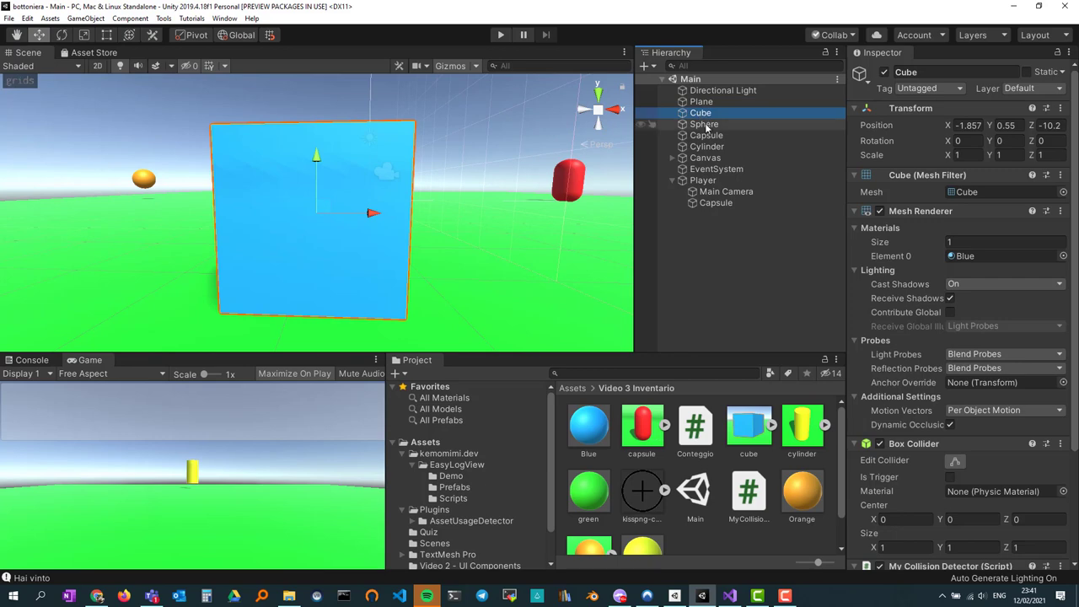
{"action": "double_click", "coordinate": [705, 124]}
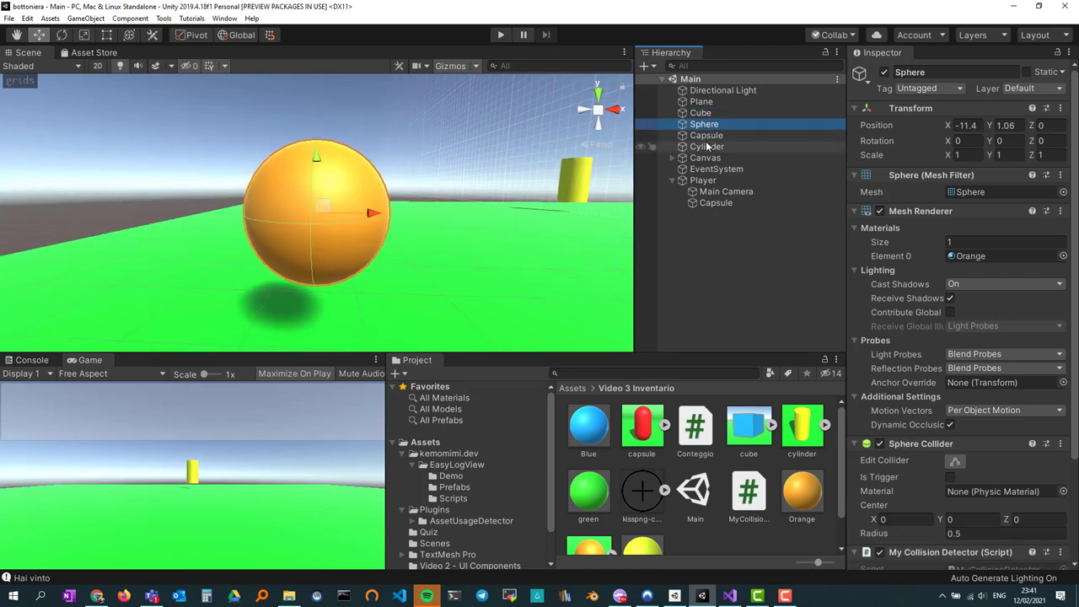
{"action": "left_click", "coordinate": [713, 136]}
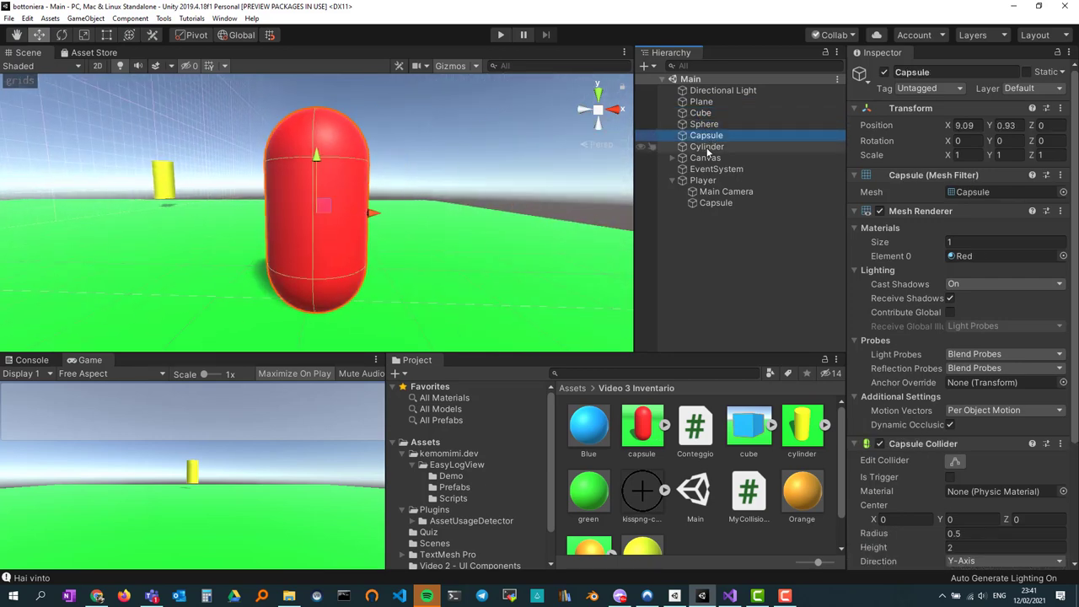
{"action": "left_click", "coordinate": [707, 148]}
{"action": "double_click", "coordinate": [707, 149]}
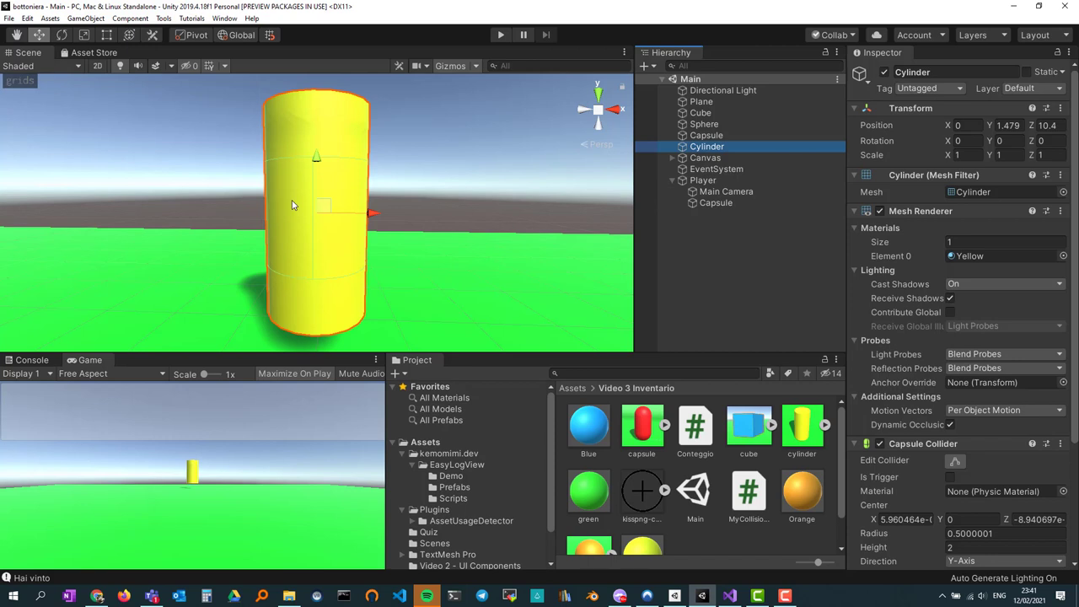
{"action": "left_click", "coordinate": [753, 430]}
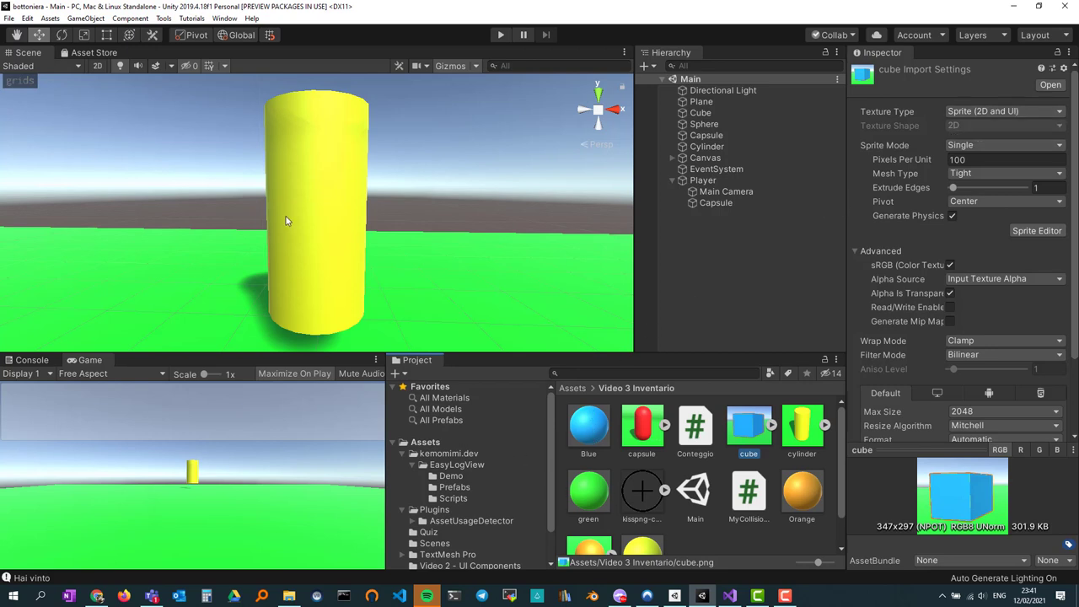
Step: Expand Canvas > Panel and inspect the capsule and cube inventory images
{"action": "left_click", "coordinate": [674, 157]}
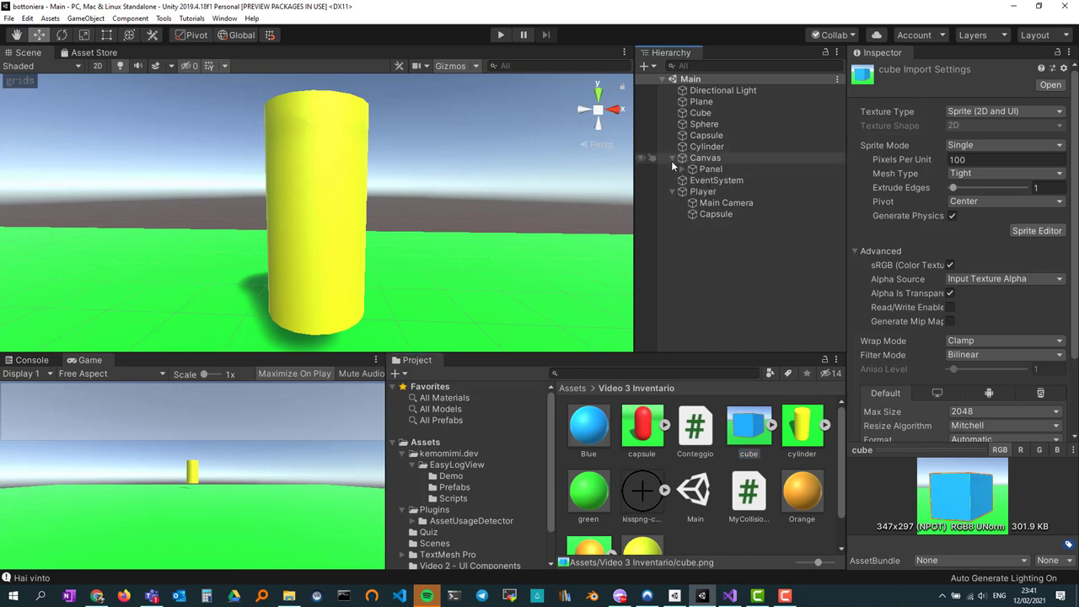
{"action": "left_click", "coordinate": [683, 170]}
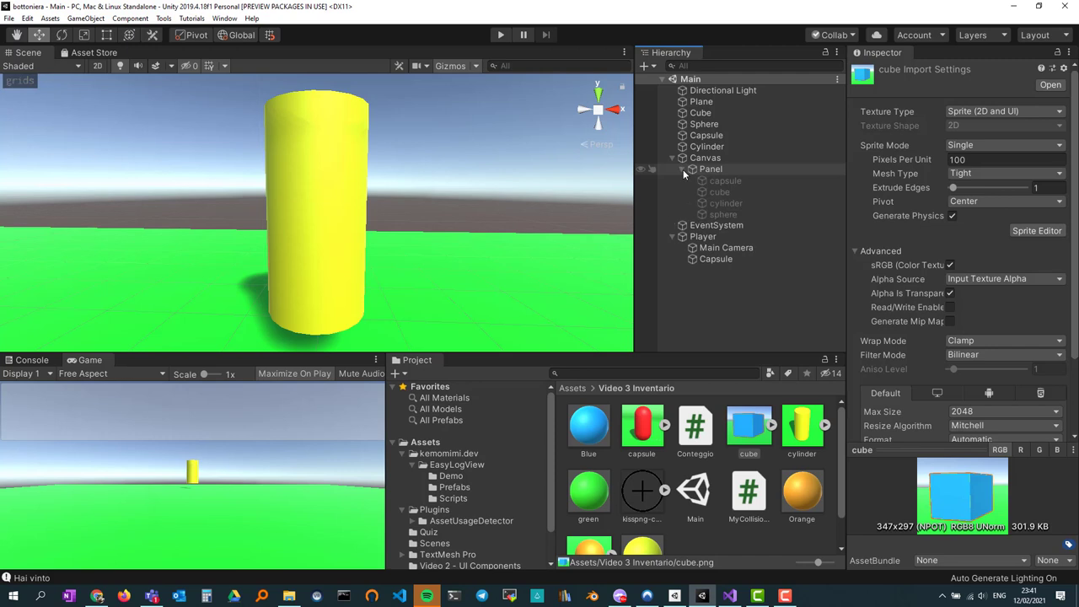
{"action": "left_click", "coordinate": [729, 182]}
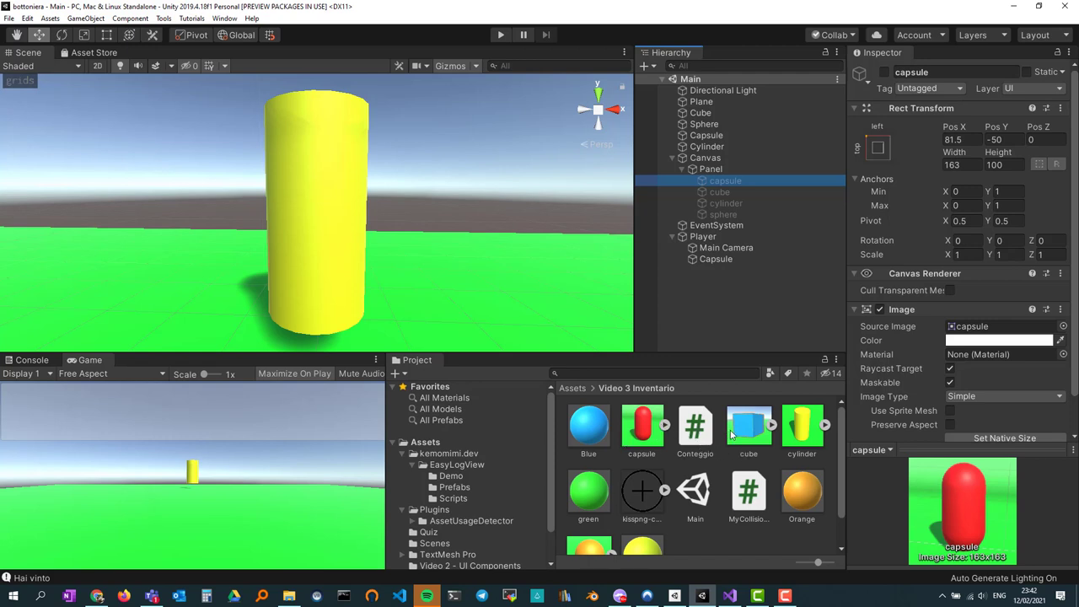
{"action": "left_click", "coordinate": [722, 192]}
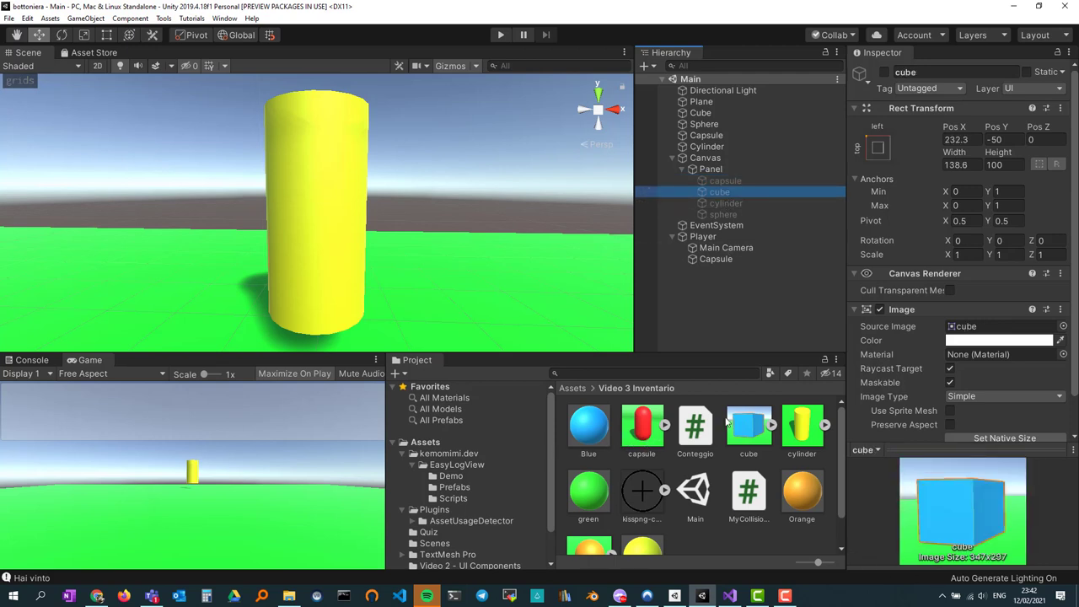
Step: Inspect the cylinder sprite's import settings and the Yellow material's properties
{"action": "left_click", "coordinate": [806, 432]}
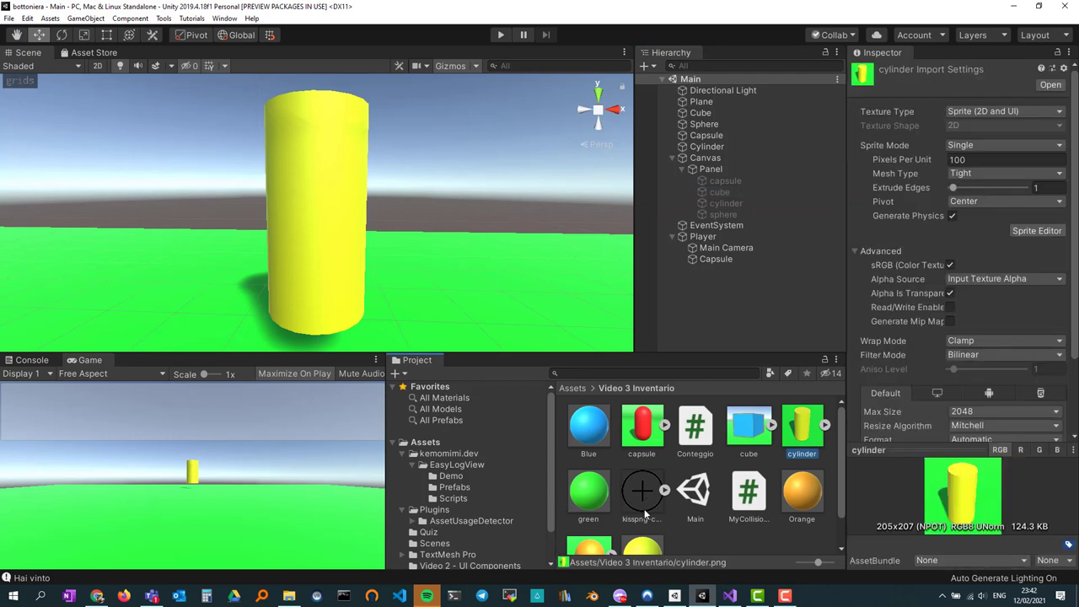
{"action": "scroll", "coordinate": [647, 512], "scroll_direction": "down", "scroll_amount": 1}
{"action": "left_click", "coordinate": [648, 508]}
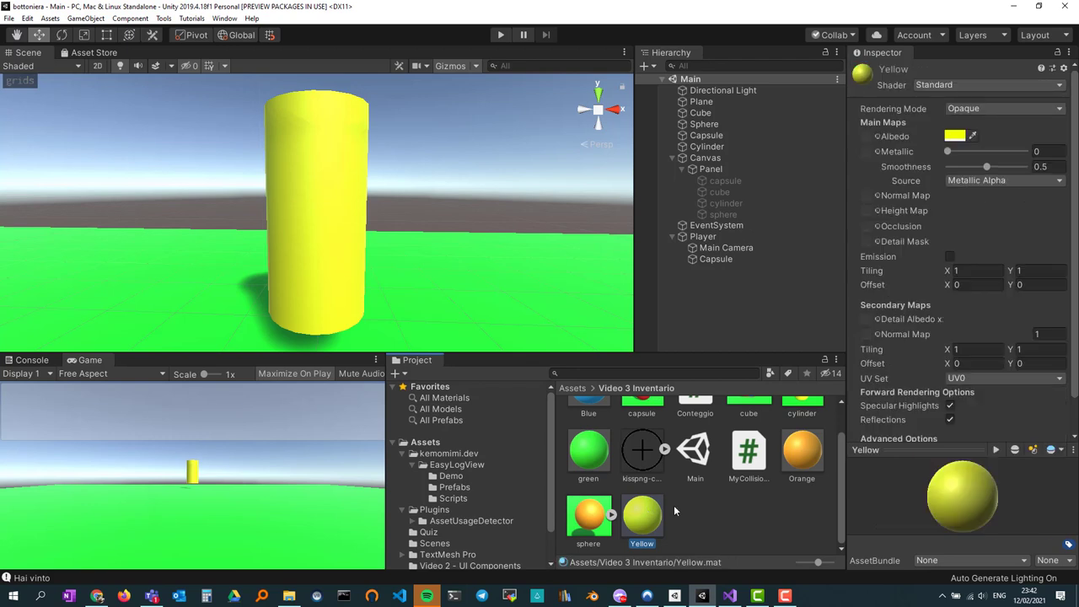
{"action": "scroll", "coordinate": [694, 526], "scroll_direction": "up", "scroll_amount": 1}
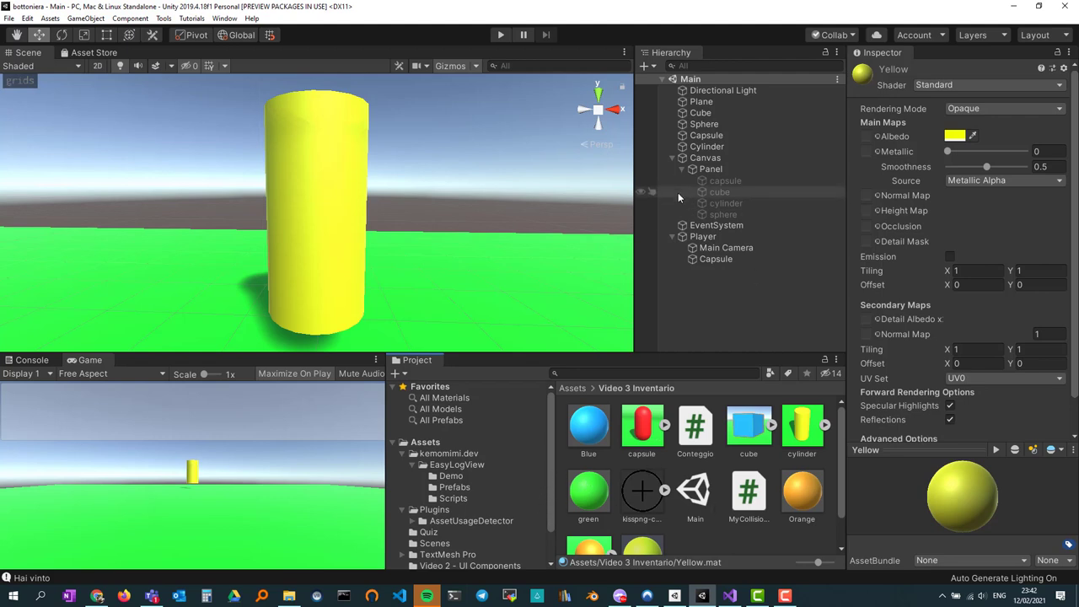
Step: Inspect the sphere inventory slot, ping its sphere sprite source, and collapse the sprite's sub-assets
{"action": "left_click", "coordinate": [723, 214]}
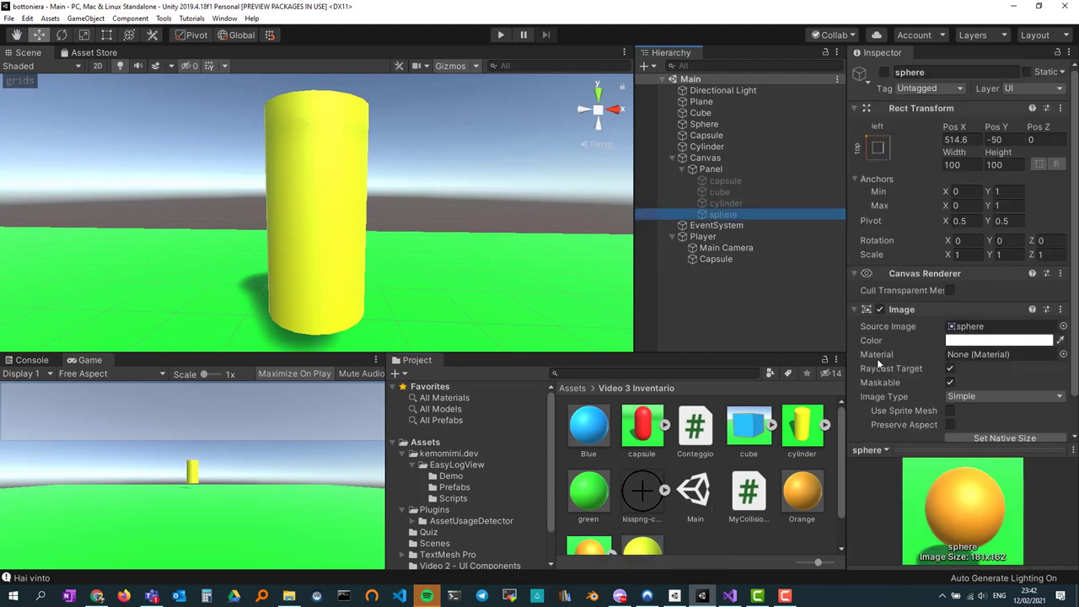
{"action": "left_click", "coordinate": [976, 329]}
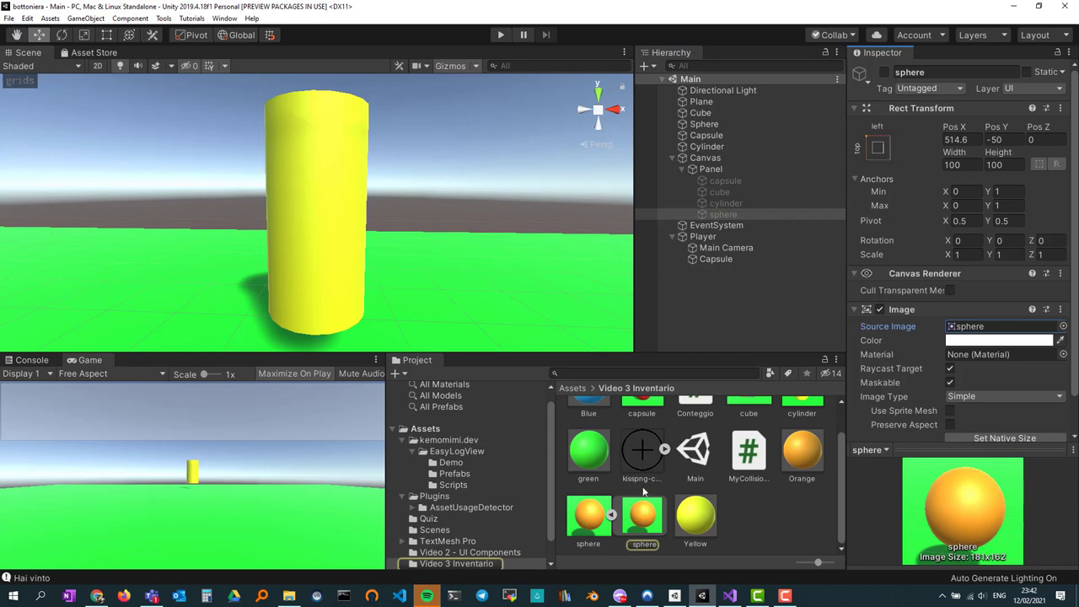
{"action": "left_click", "coordinate": [612, 517]}
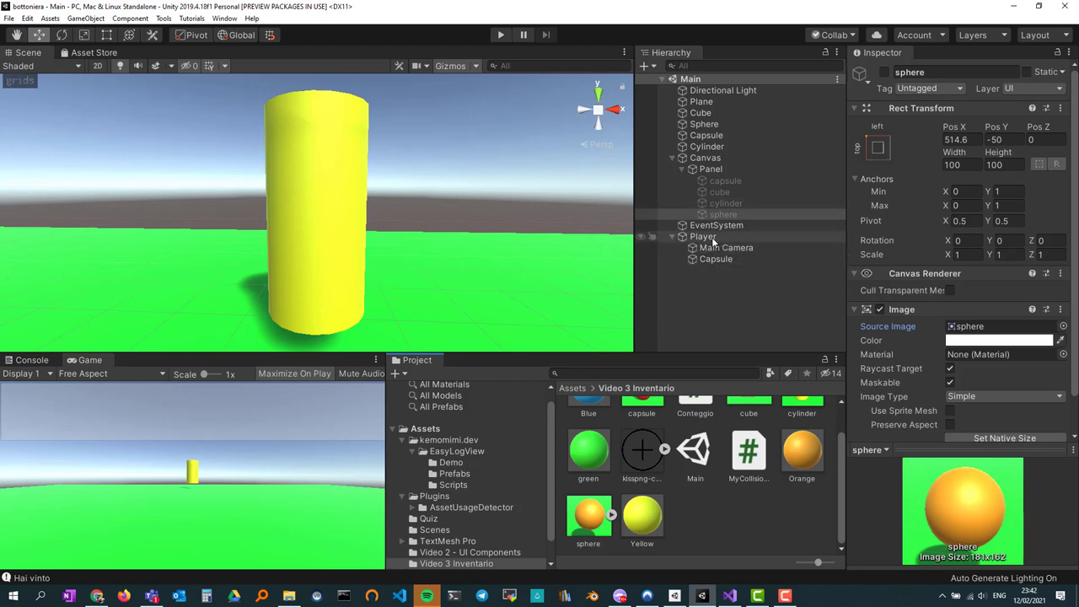
Step: Review the Player's Conteggio component and its four panel fields, then open Conteggio.cs in Visual Studio
{"action": "left_click", "coordinate": [702, 239]}
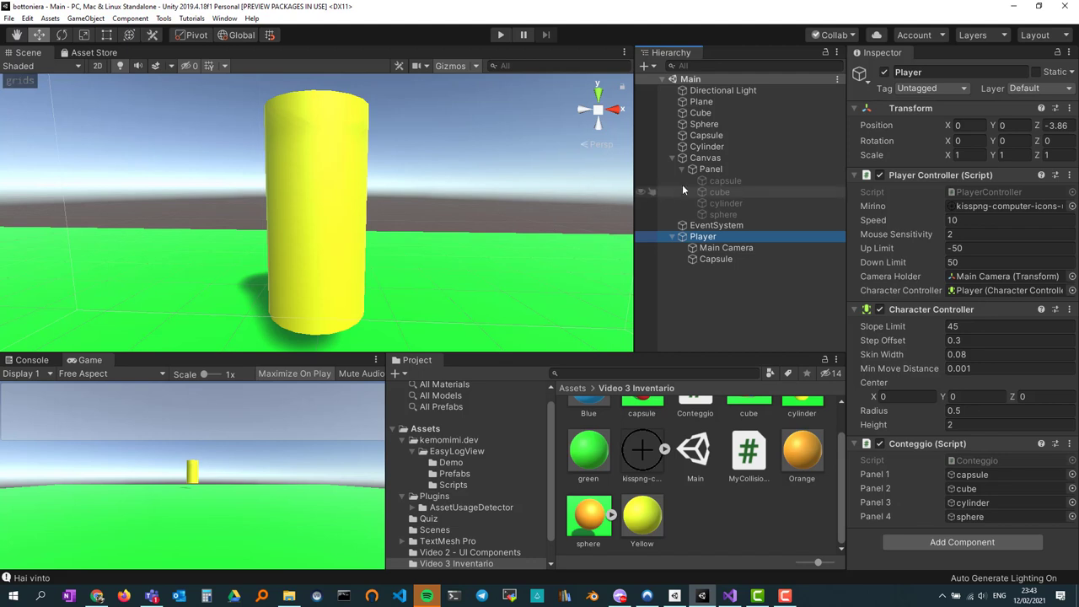
{"action": "left_click", "coordinate": [923, 442]}
{"action": "left_click", "coordinate": [923, 442]}
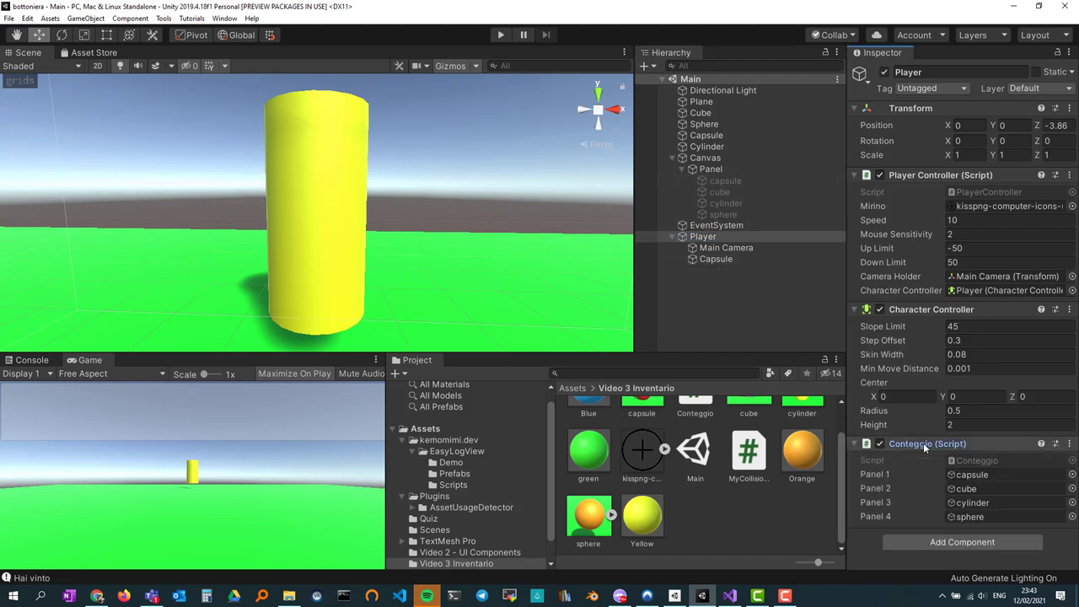
{"action": "left_click", "coordinate": [981, 440]}
{"action": "left_click", "coordinate": [981, 440]}
{"action": "left_click", "coordinate": [981, 440]}
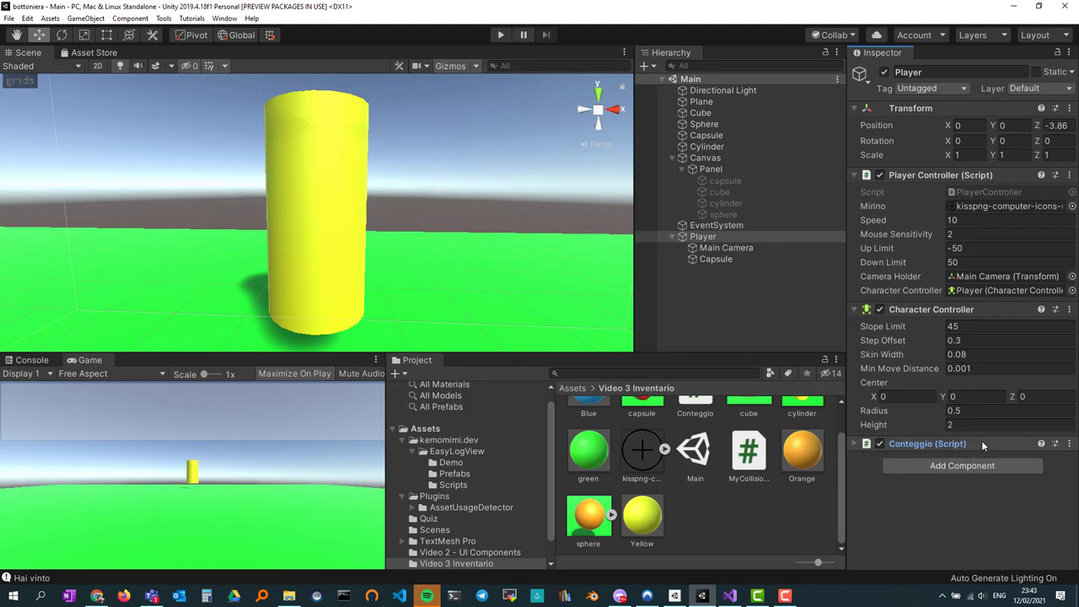
{"action": "left_click", "coordinate": [982, 440]}
{"action": "left_click", "coordinate": [981, 440]}
{"action": "left_click", "coordinate": [981, 440]}
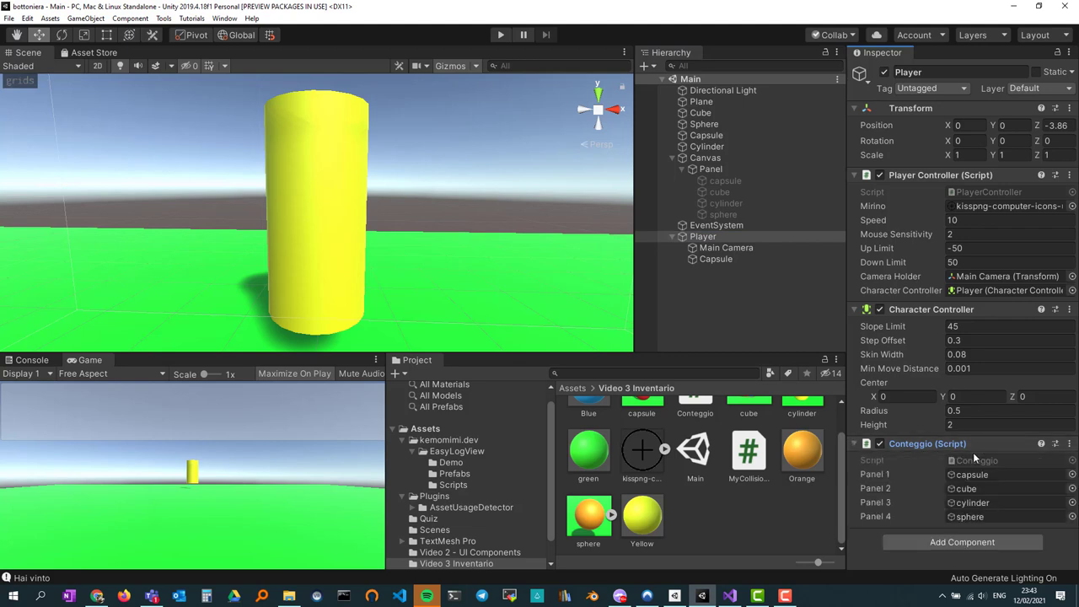
{"action": "double_click", "coordinate": [973, 459]}
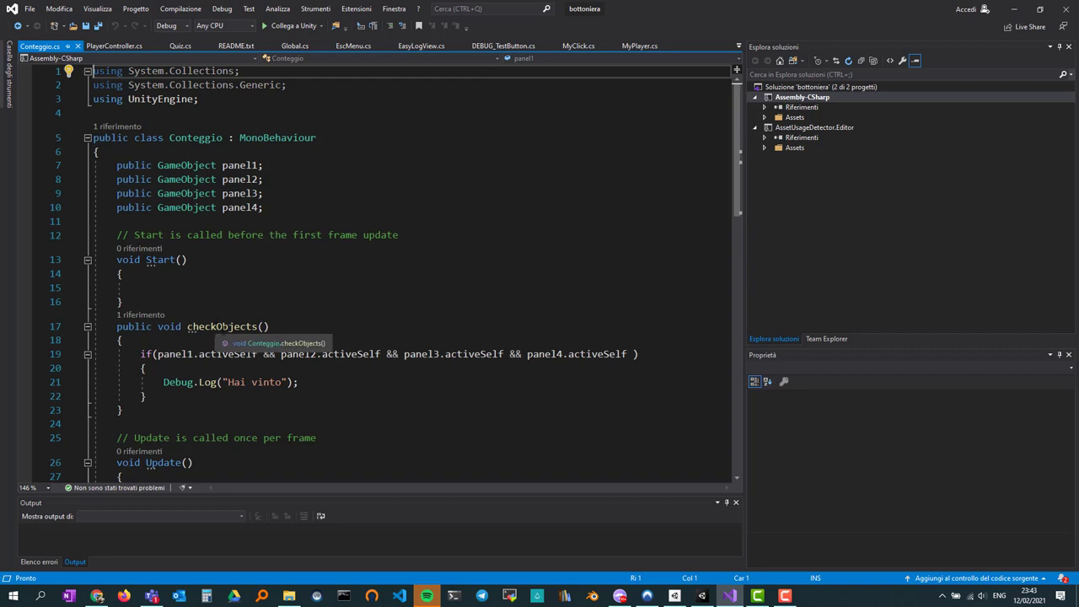
{"action": "scroll", "coordinate": [222, 330], "scroll_direction": "down", "scroll_amount": 1}
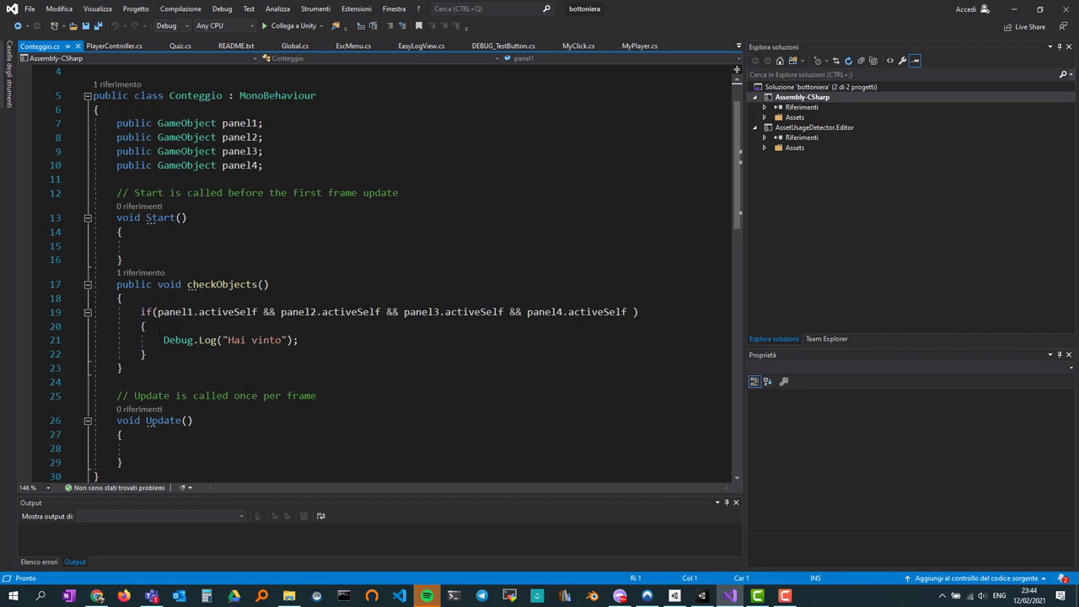
{"action": "left_click_drag", "start_coordinate": [165, 340], "coordinate": [299, 339]}
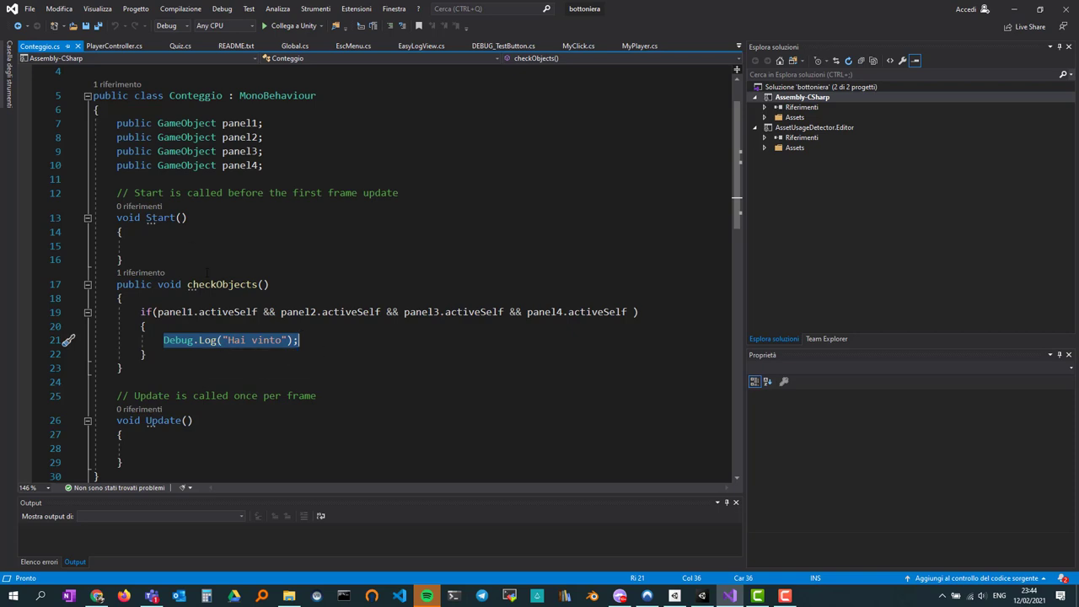
{"action": "scroll", "coordinate": [388, 270], "scroll_direction": "down", "scroll_amount": 3}
{"action": "scroll", "coordinate": [387, 269], "scroll_direction": "up", "scroll_amount": 4}
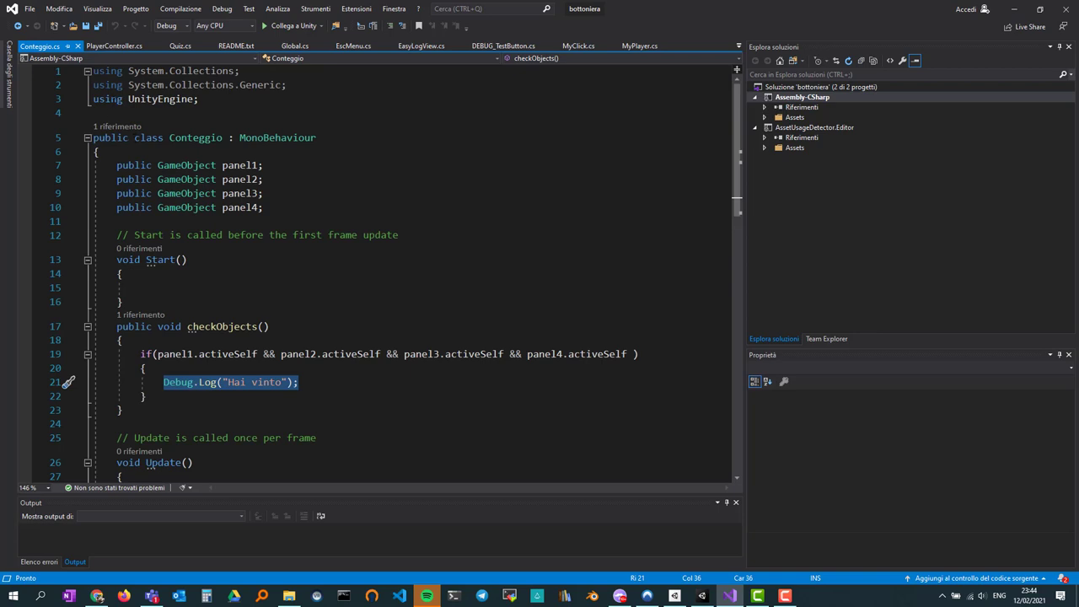
{"action": "left_click_drag", "start_coordinate": [95, 165], "coordinate": [287, 207]}
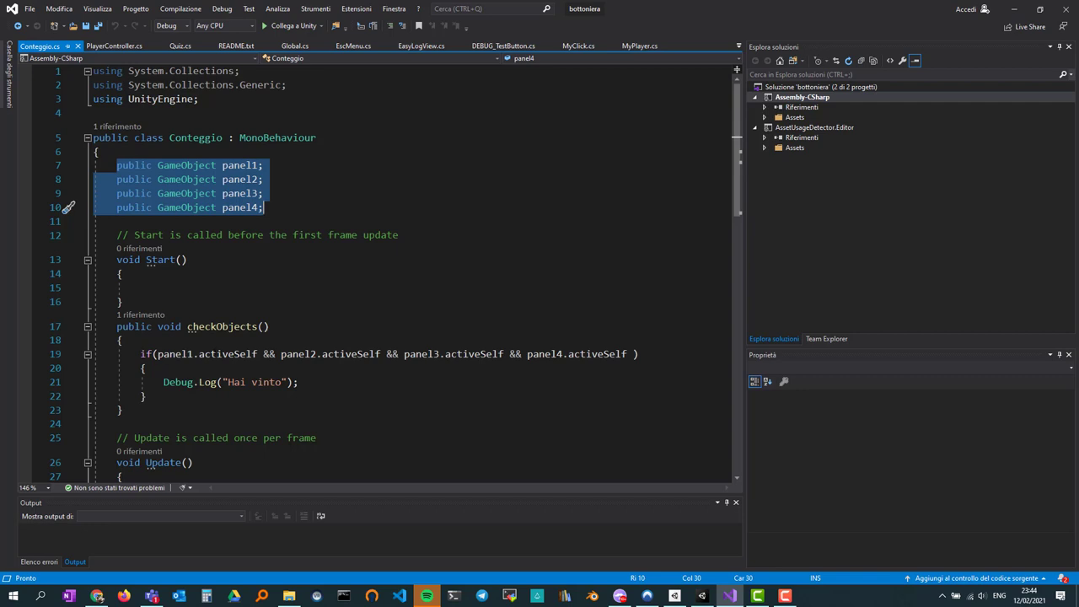
Step: Minimize Visual Studio and open the PlayerController script from Unity
{"action": "mouse_move", "coordinate": [244, 355]}
{"action": "mouse_move", "coordinate": [387, 355]}
{"action": "left_click", "coordinate": [1013, 9]}
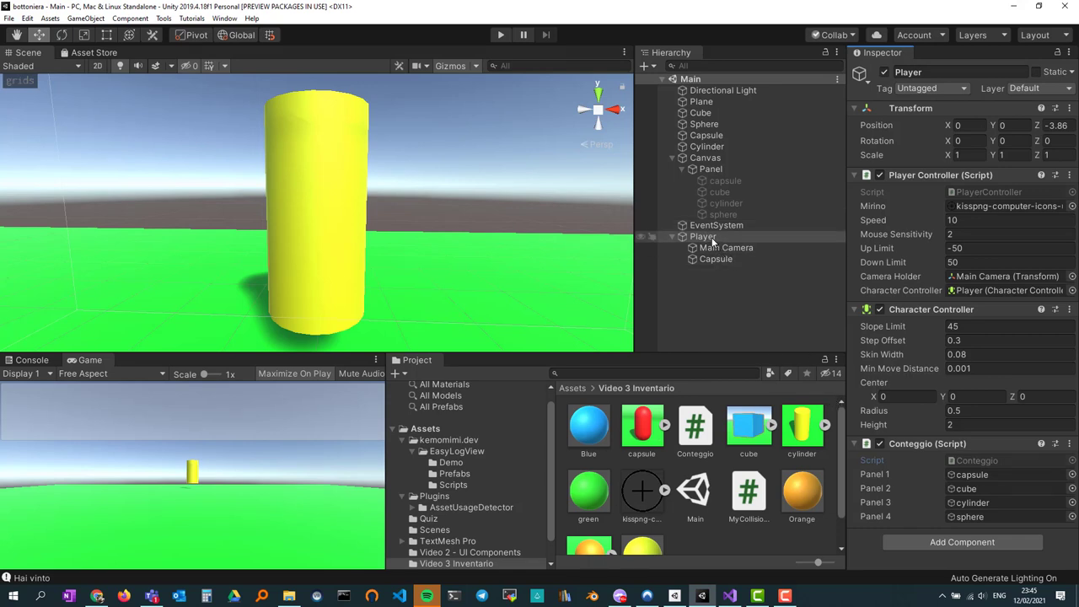
{"action": "double_click", "coordinate": [988, 191]}
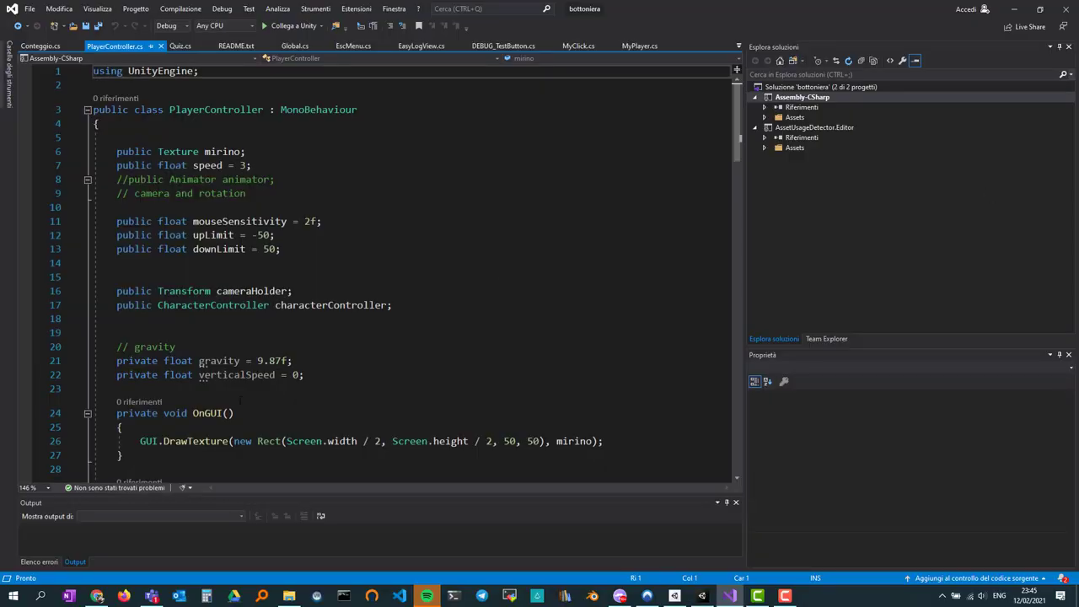
{"action": "scroll", "coordinate": [240, 401], "scroll_direction": "down", "scroll_amount": 3}
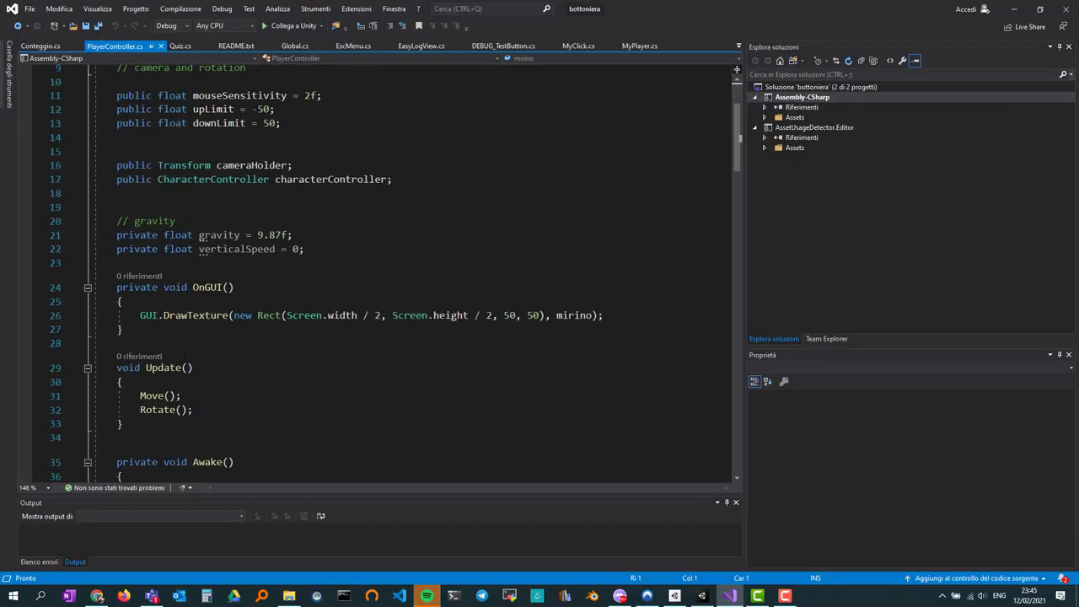
{"action": "scroll", "coordinate": [183, 357], "scroll_direction": "up", "scroll_amount": 3}
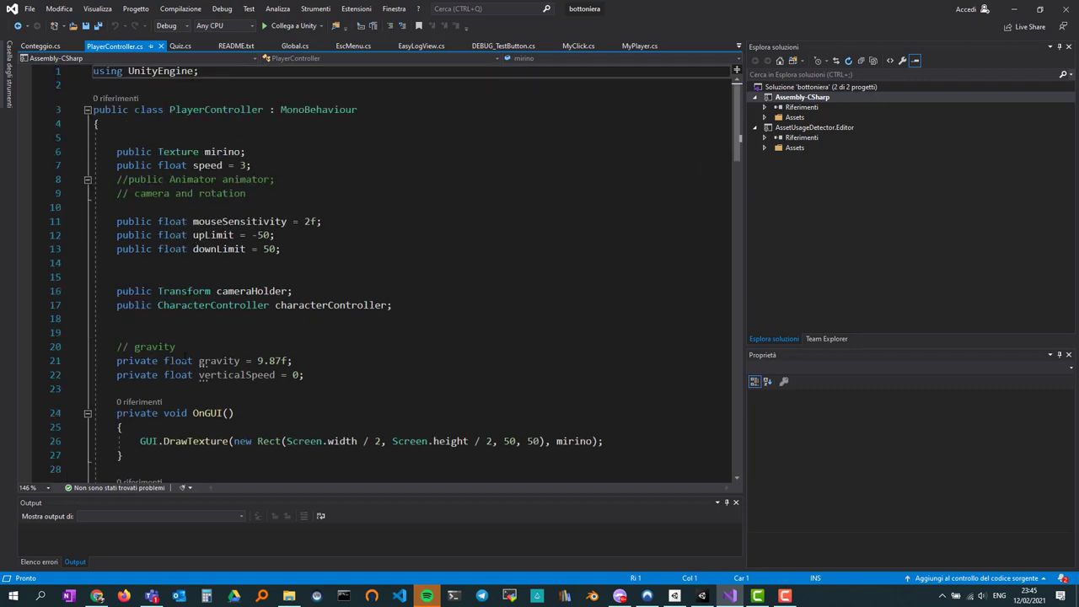
Step: Highlight the mirino texture field and the OnGUI method that draws the crosshair
{"action": "left_click_drag", "start_coordinate": [117, 152], "coordinate": [246, 151]}
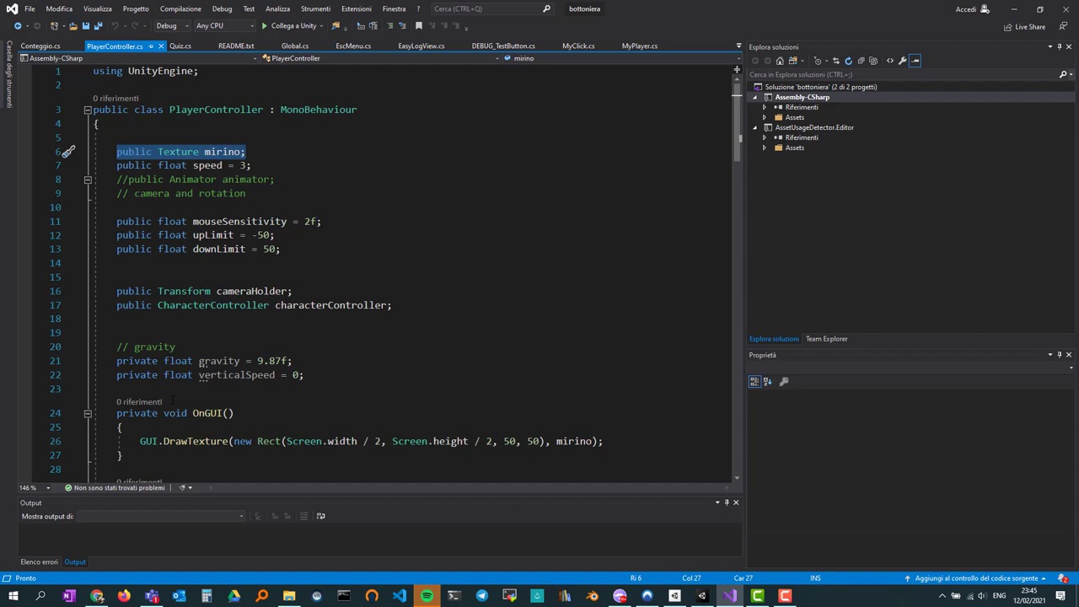
{"action": "scroll", "coordinate": [135, 346], "scroll_direction": "down", "scroll_amount": 2}
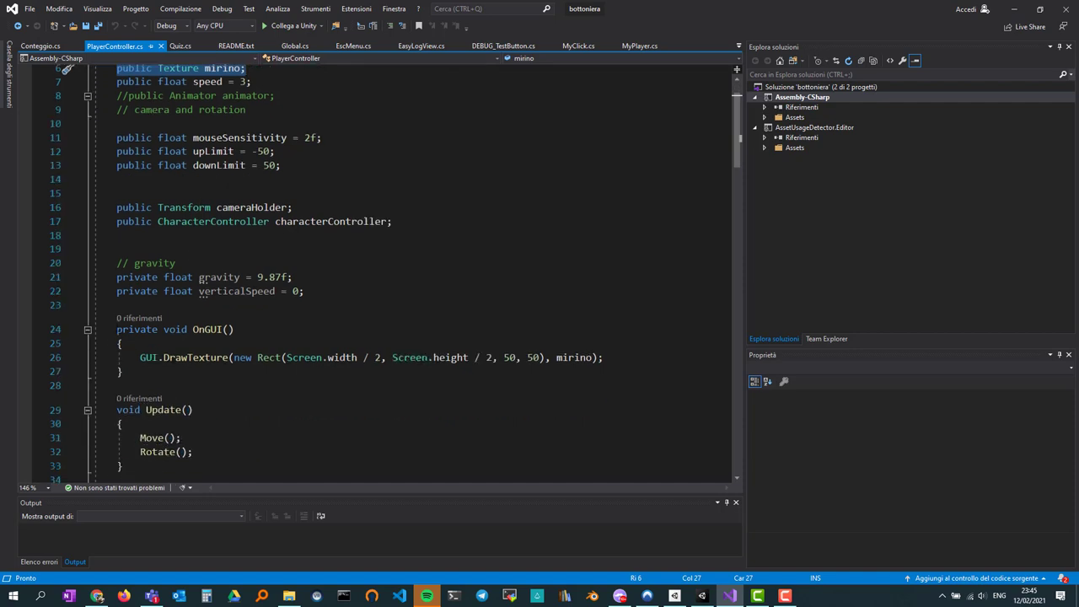
{"action": "left_click_drag", "start_coordinate": [116, 329], "coordinate": [196, 381]}
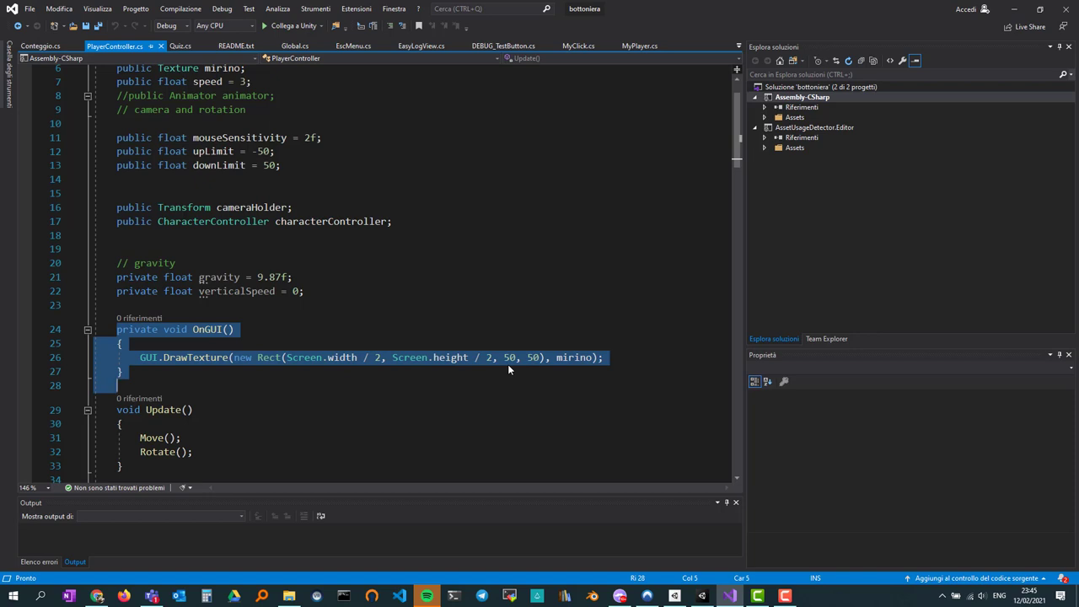
{"action": "mouse_move", "coordinate": [179, 357]}
{"action": "scroll", "coordinate": [65, 217], "scroll_direction": "up", "scroll_amount": 1}
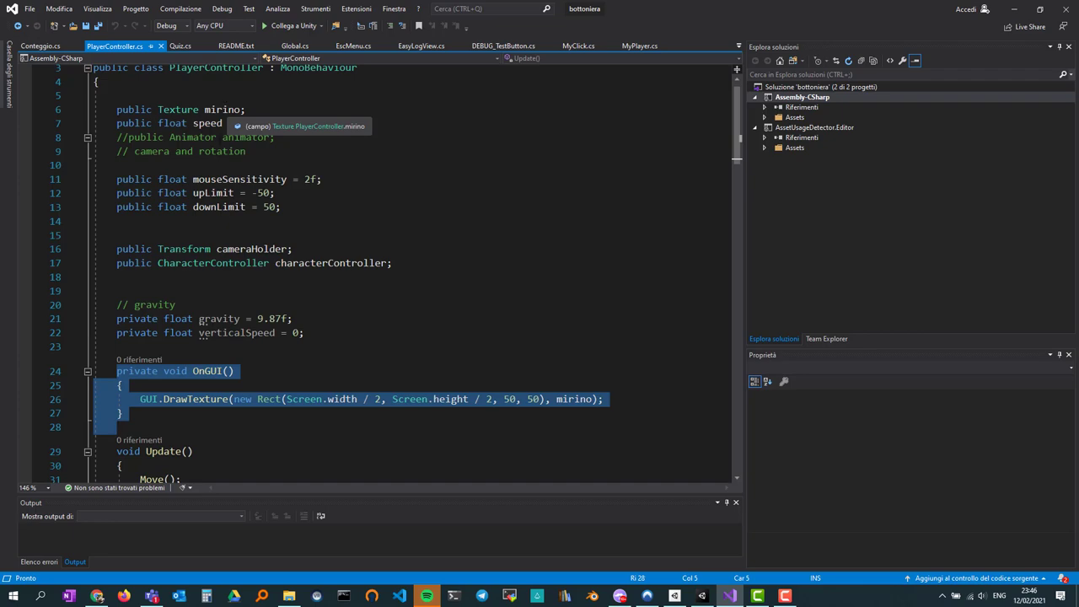
{"action": "left_click", "coordinate": [98, 597]}
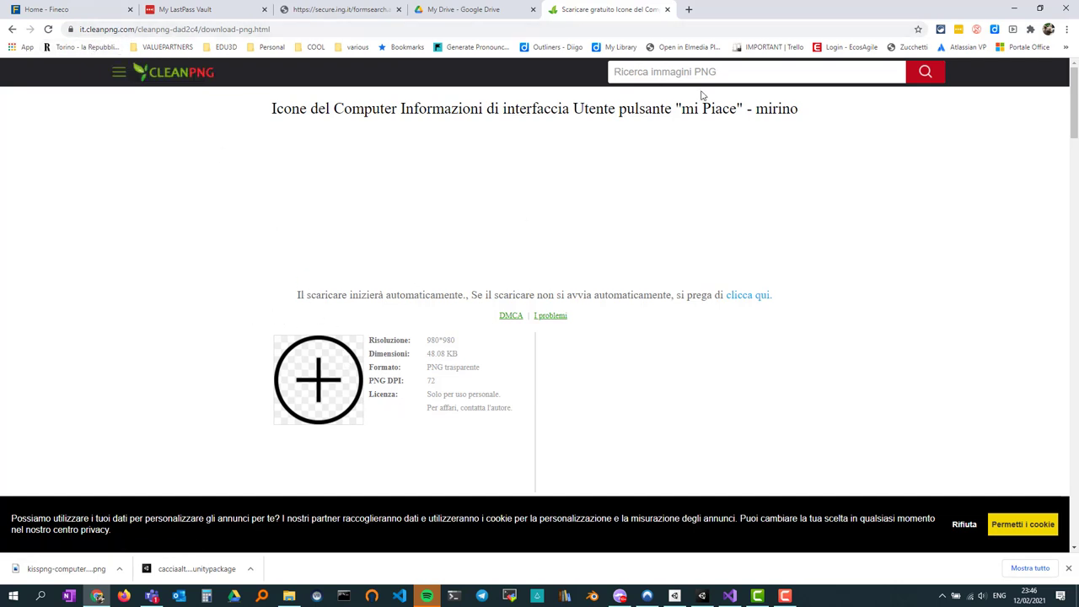
Step: Search CleanPNG for 'mirino', scroll through the crosshair results, and return to Unity
{"action": "left_click", "coordinate": [637, 72]}
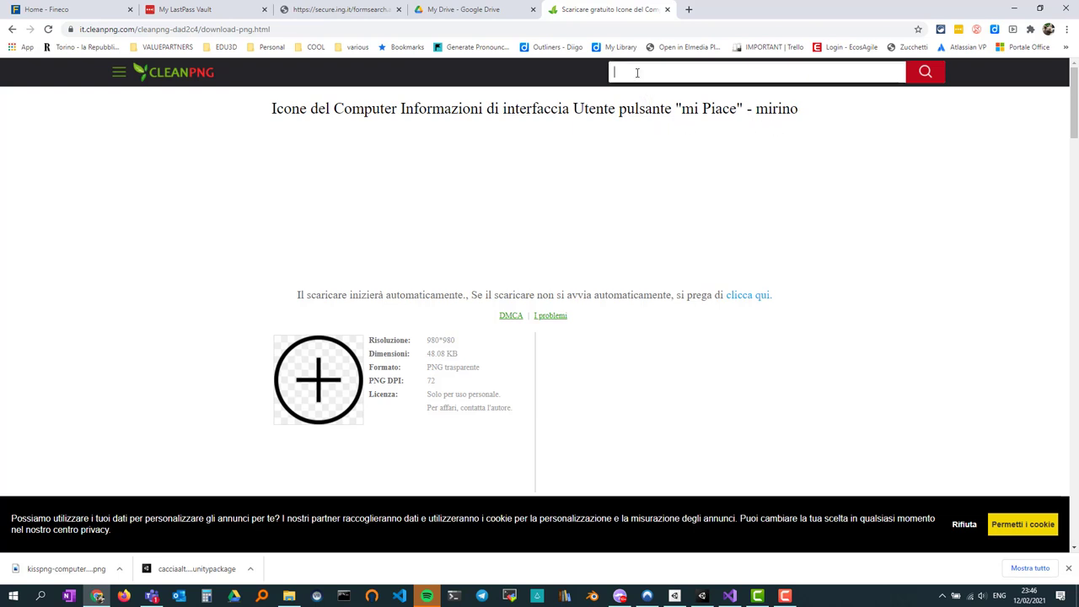
{"action": "type", "text": "mirino"}
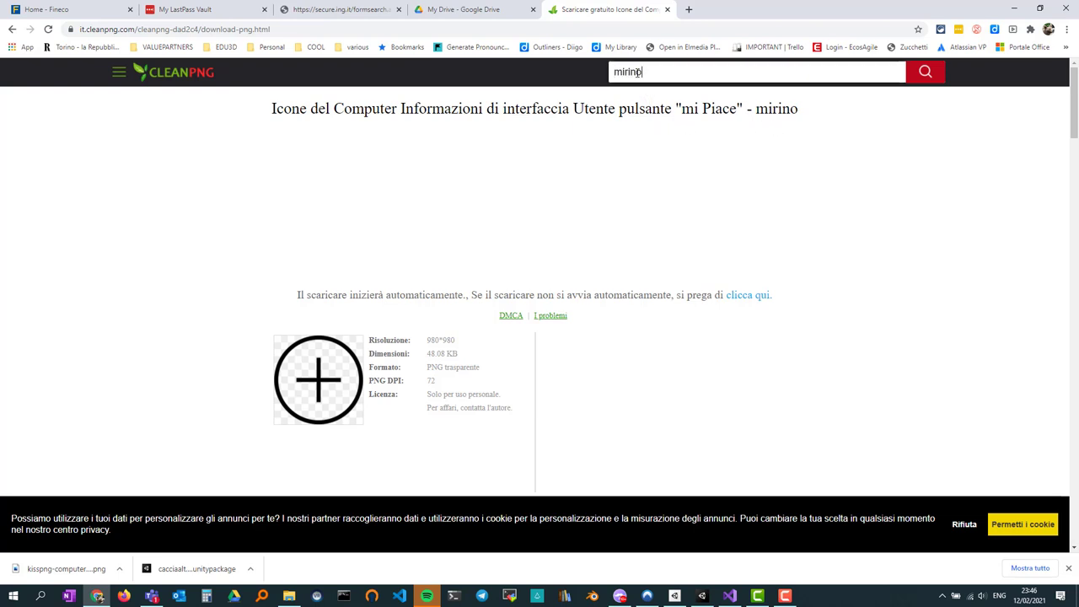
{"action": "key", "text": "Return"}
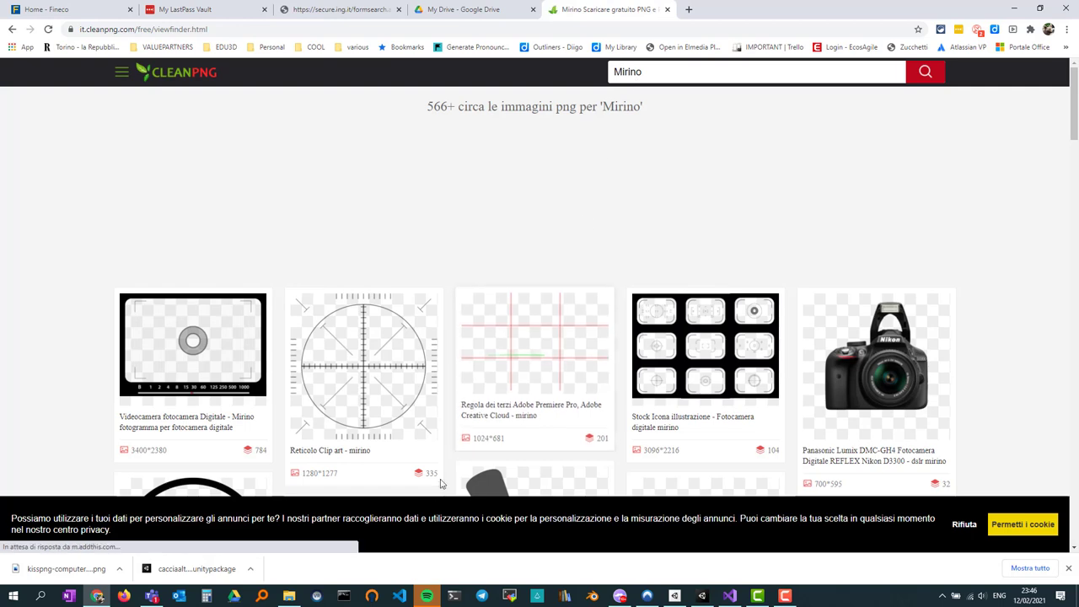
{"action": "scroll", "coordinate": [806, 336], "scroll_direction": "down", "scroll_amount": 3}
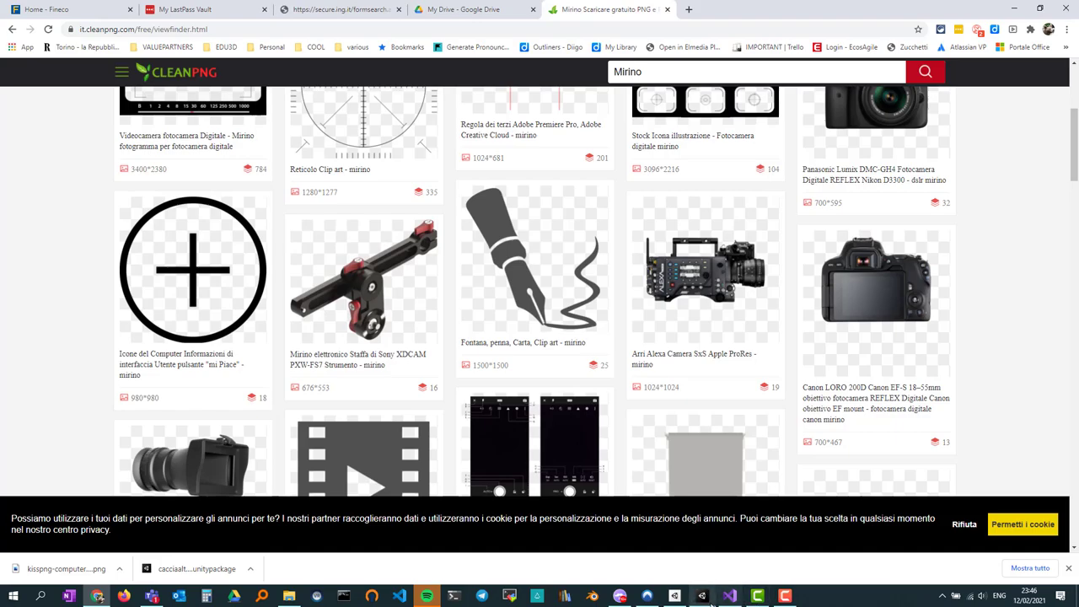
{"action": "left_click", "coordinate": [701, 596]}
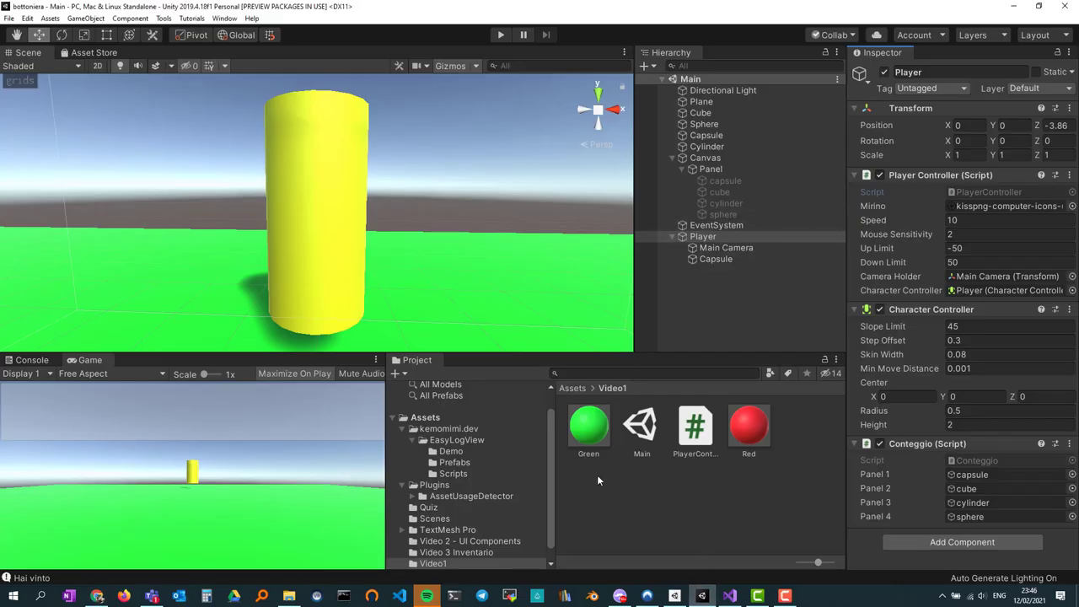
Step: Check the kisspng crosshair sprite's import settings, then open Player's PlayerController script in Visual Studio
{"action": "scroll", "coordinate": [482, 479], "scroll_direction": "down", "scroll_amount": 1}
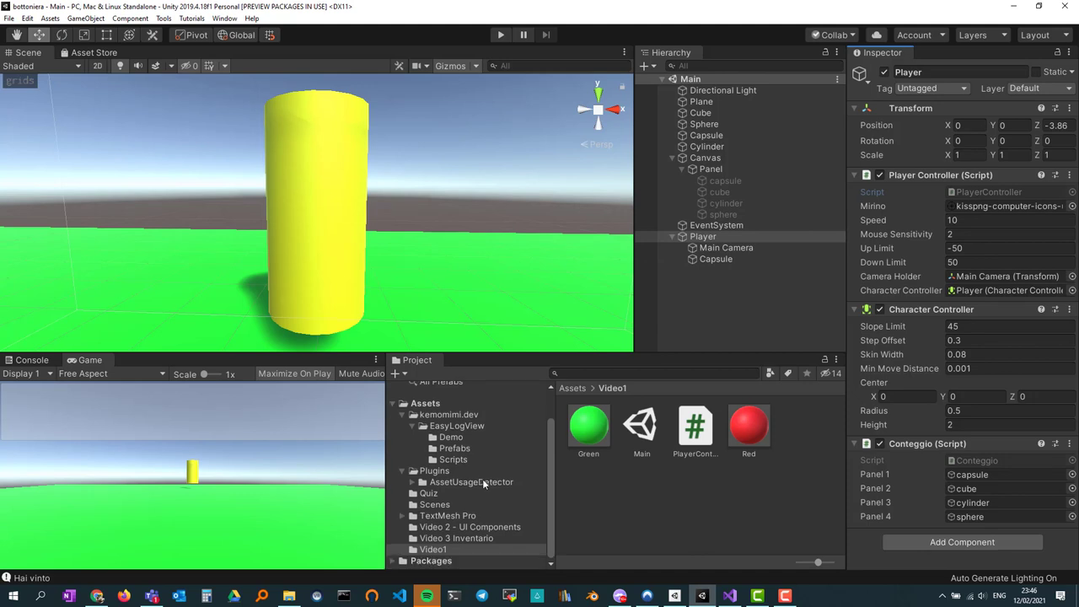
{"action": "left_click", "coordinate": [452, 537]}
{"action": "scroll", "coordinate": [700, 447], "scroll_direction": "down", "scroll_amount": 1}
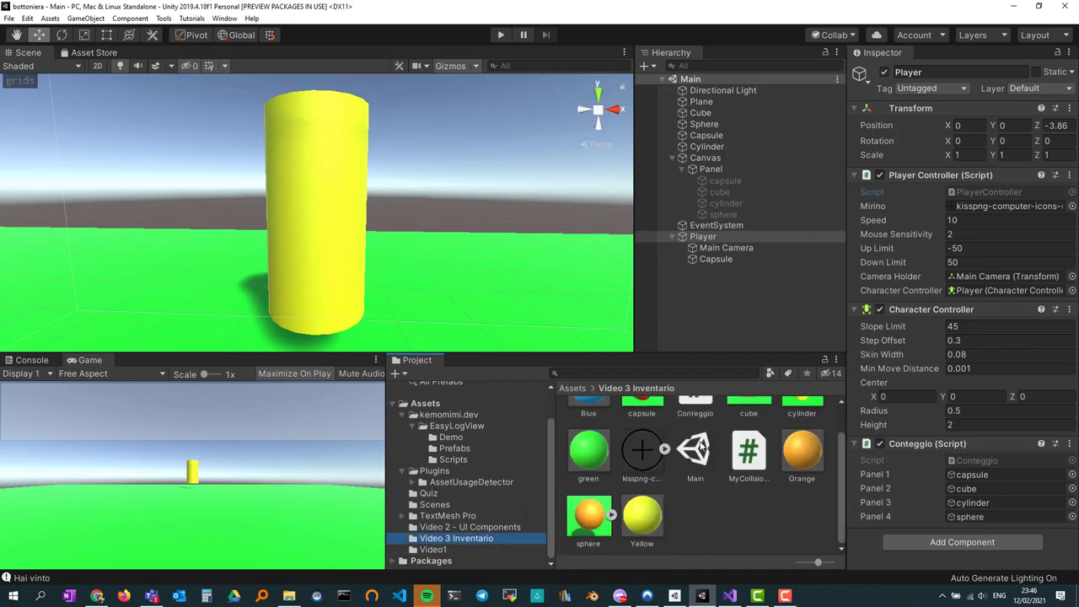
{"action": "left_click", "coordinate": [645, 455]}
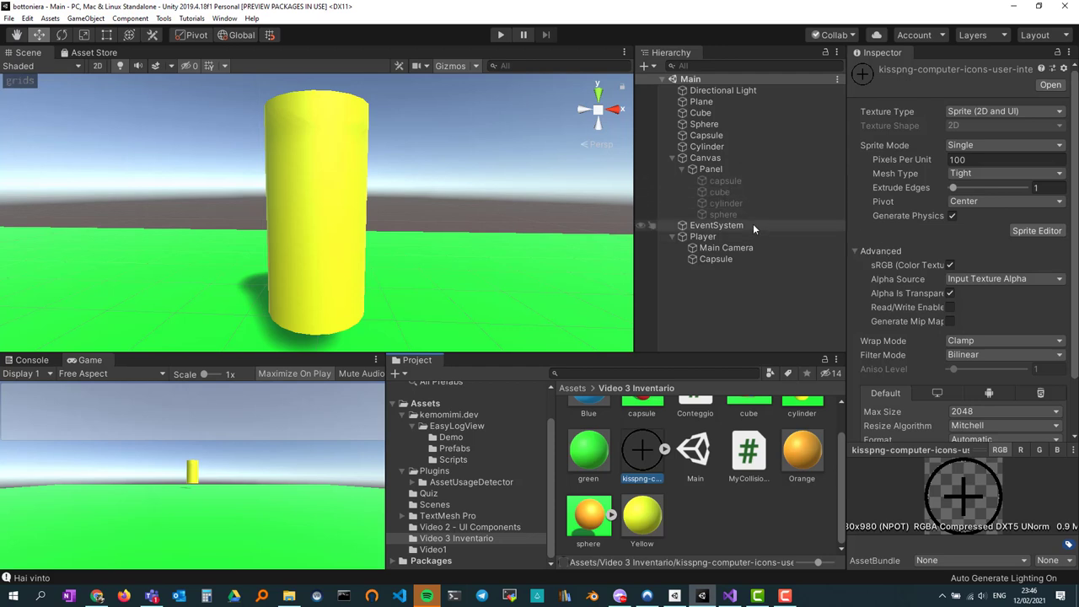
{"action": "left_click", "coordinate": [705, 237]}
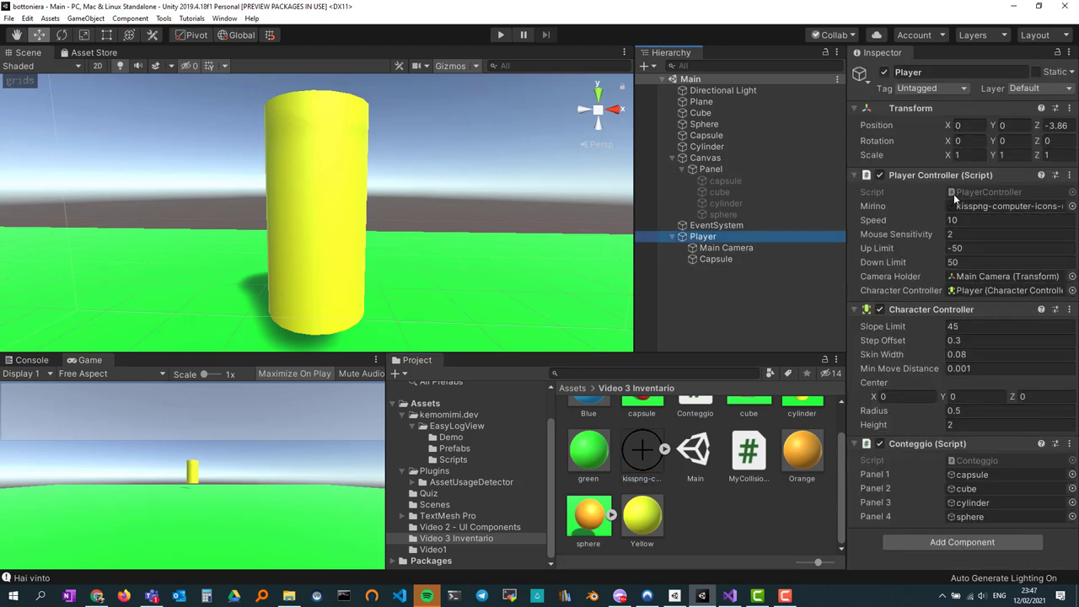
{"action": "double_click", "coordinate": [1000, 192]}
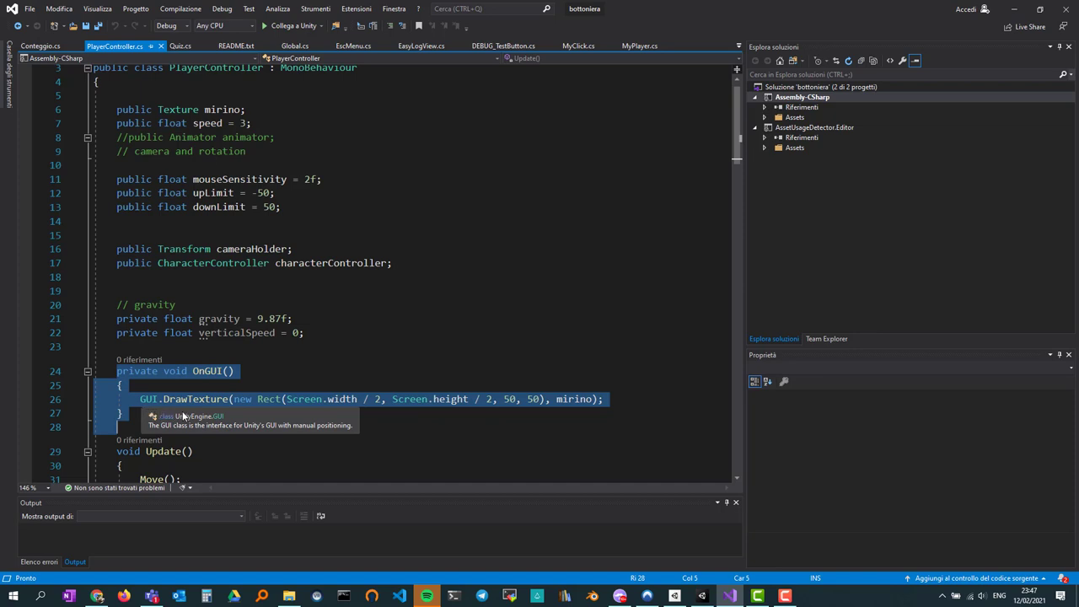
Step: Scroll the OnGUI code, then view MyCollisionDetector's details in Unity's Video 3 Inventario folder
{"action": "scroll", "coordinate": [259, 456], "scroll_direction": "down", "scroll_amount": 3}
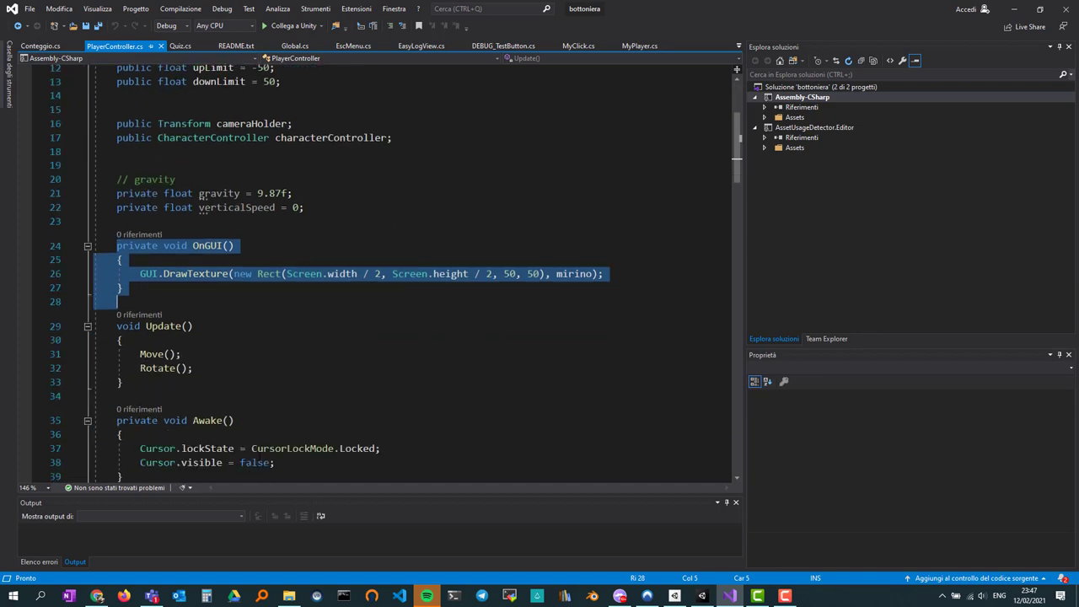
{"action": "scroll", "coordinate": [259, 456], "scroll_direction": "down", "scroll_amount": 2}
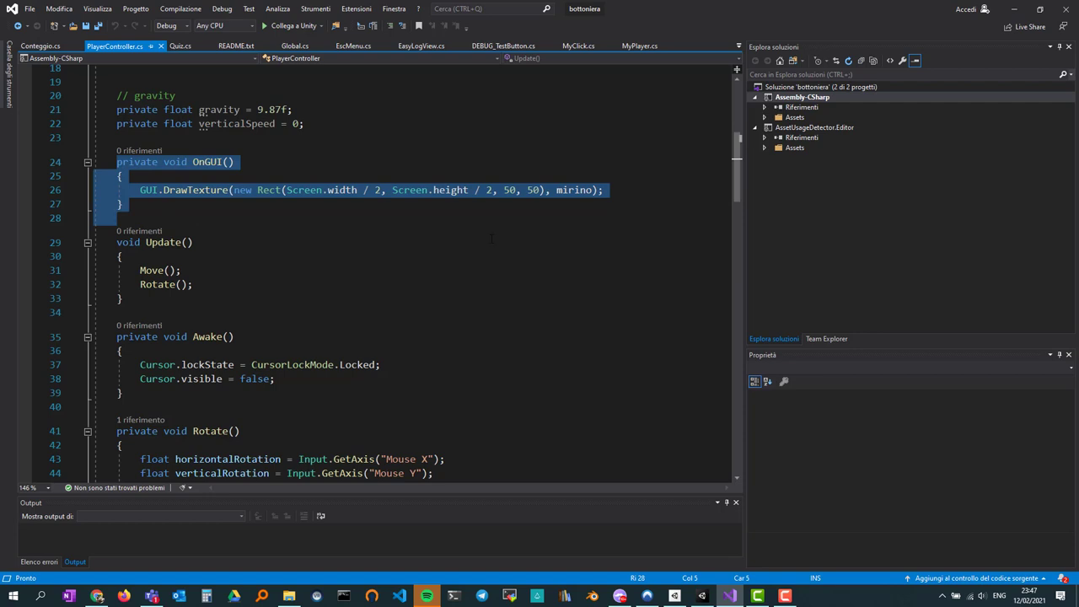
{"action": "left_click", "coordinate": [702, 599]}
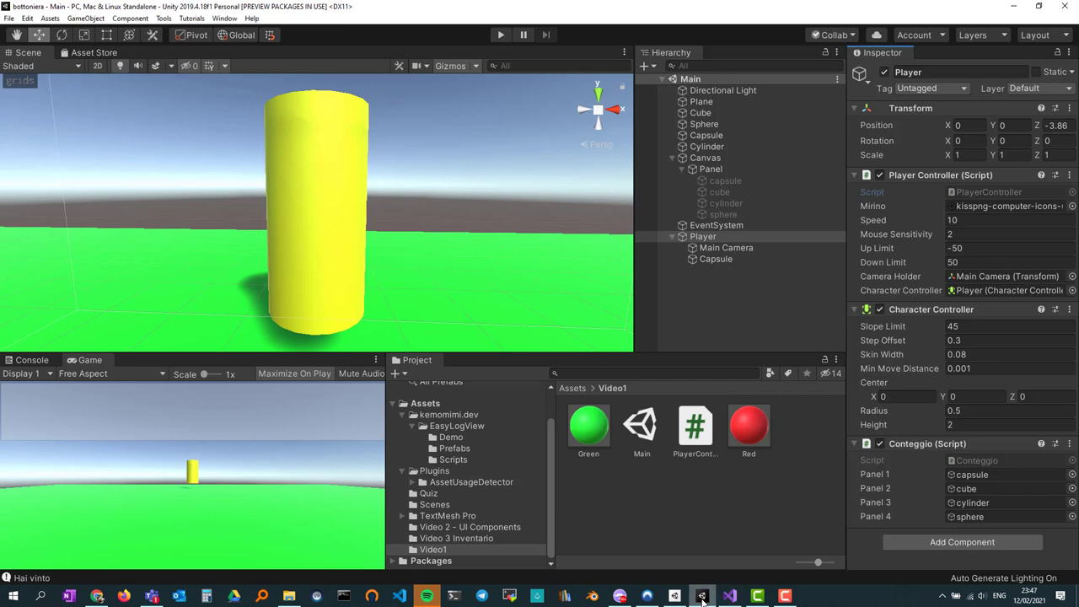
{"action": "left_click", "coordinate": [445, 536]}
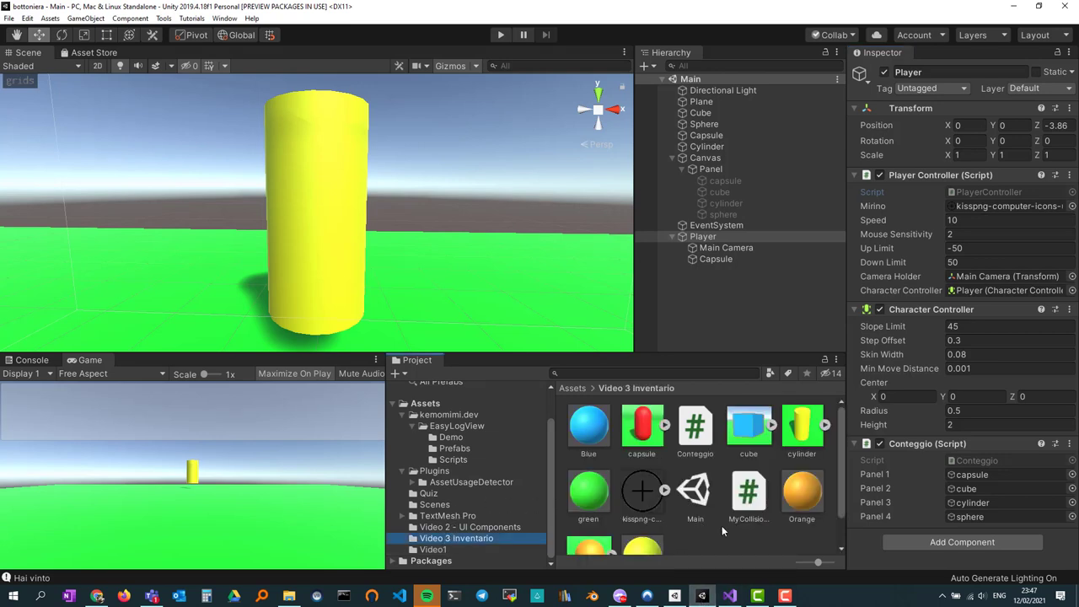
{"action": "left_click", "coordinate": [750, 493]}
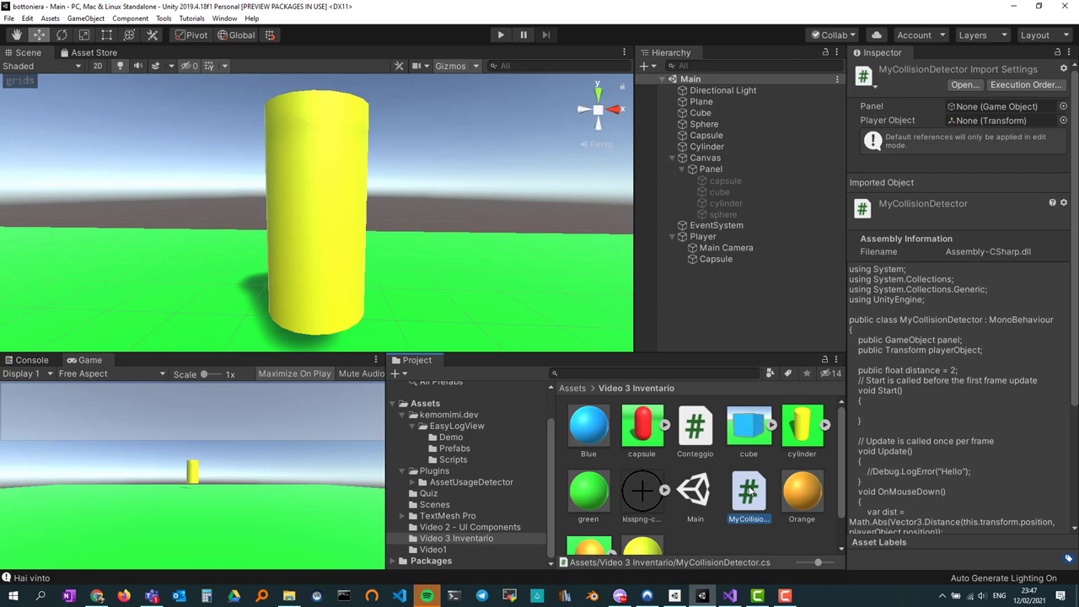
Step: Open MyCollisionDetector.cs and highlight playerObject and the distance threshold in OnMouseDown
{"action": "double_click", "coordinate": [750, 493]}
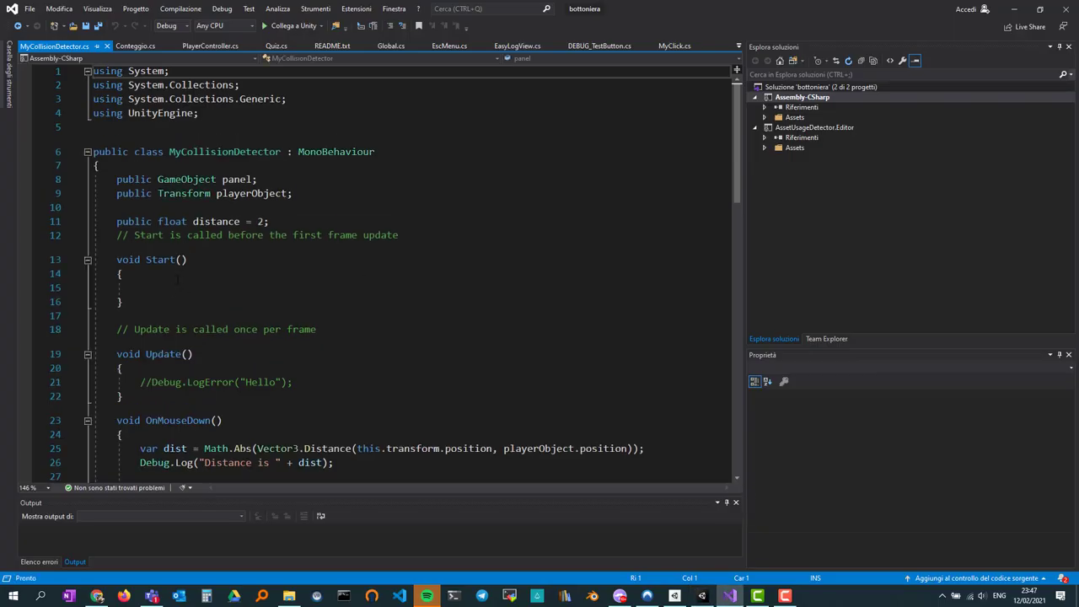
{"action": "scroll", "coordinate": [177, 281], "scroll_direction": "down", "scroll_amount": 3}
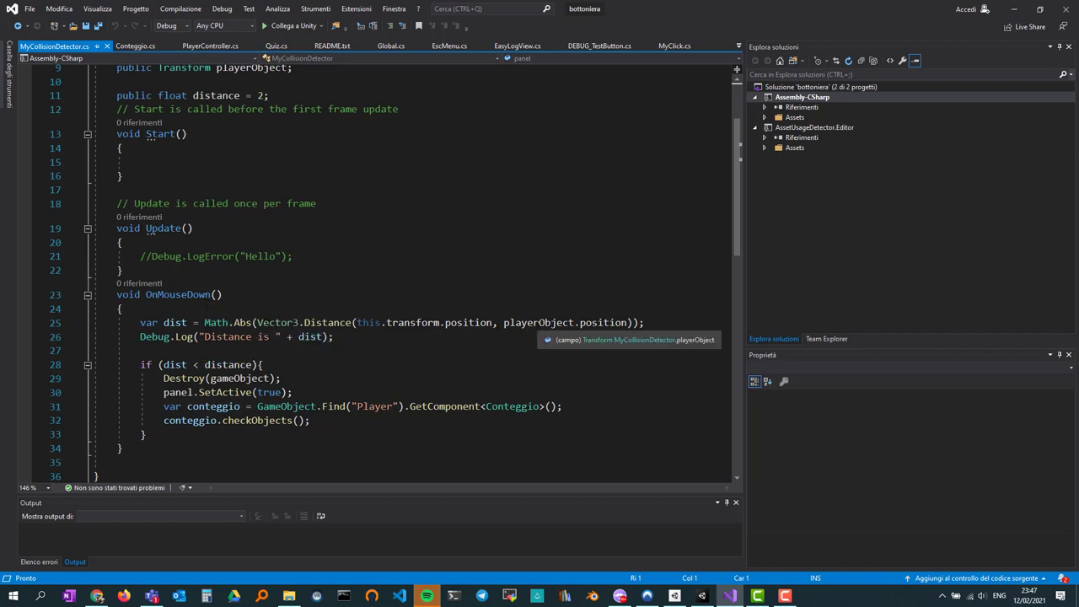
{"action": "double_click", "coordinate": [536, 323]}
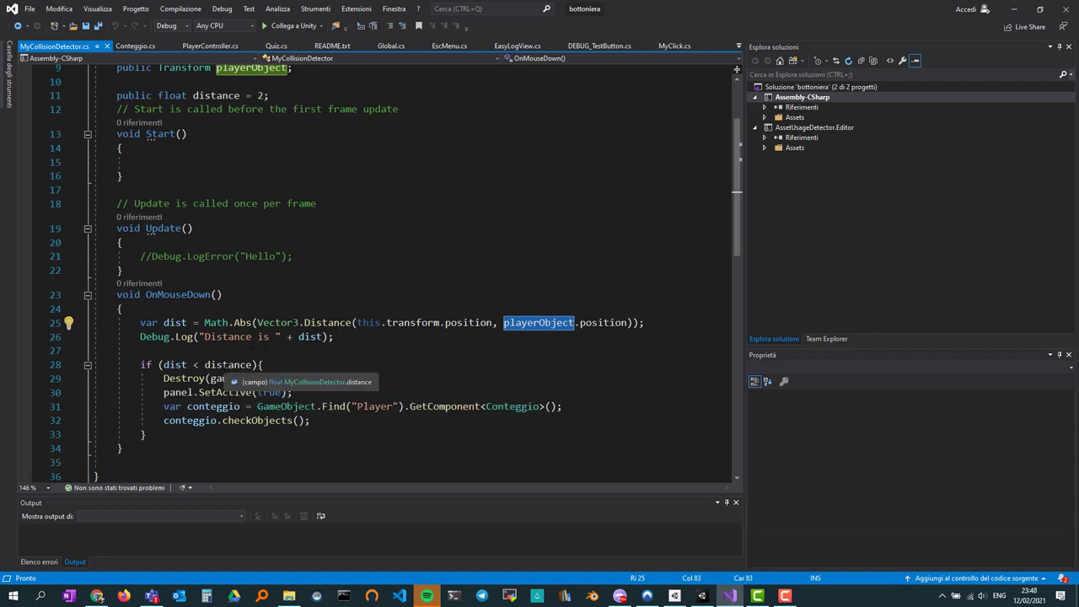
{"action": "left_click", "coordinate": [224, 364]}
Step: Scroll through OnMouseDown and mark the line that destroys the clicked shape
{"action": "scroll", "coordinate": [224, 364], "scroll_direction": "up", "scroll_amount": 3}
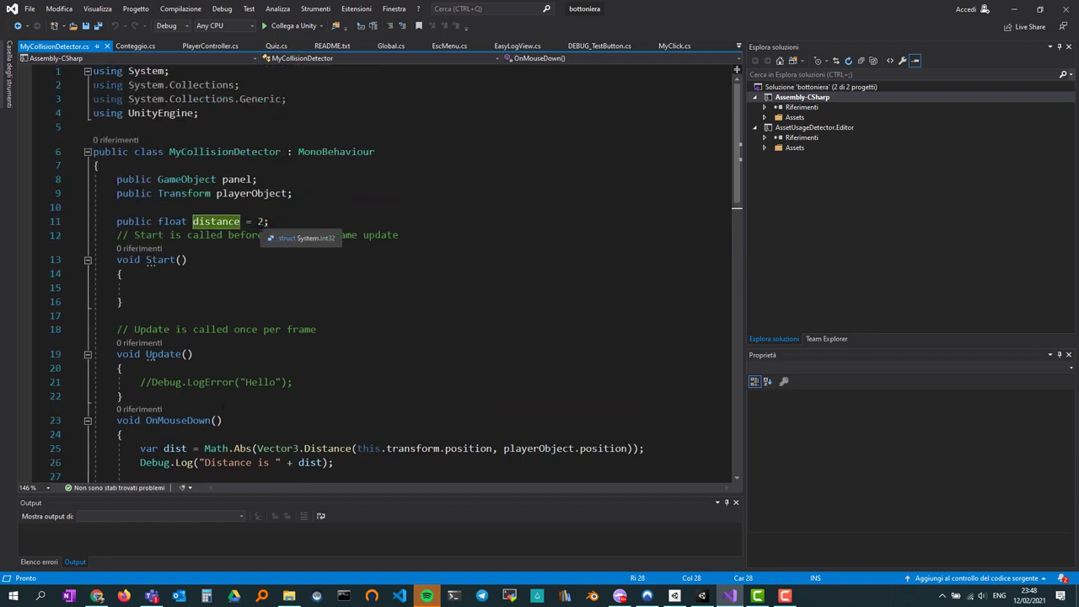
{"action": "scroll", "coordinate": [260, 226], "scroll_direction": "down", "scroll_amount": 2}
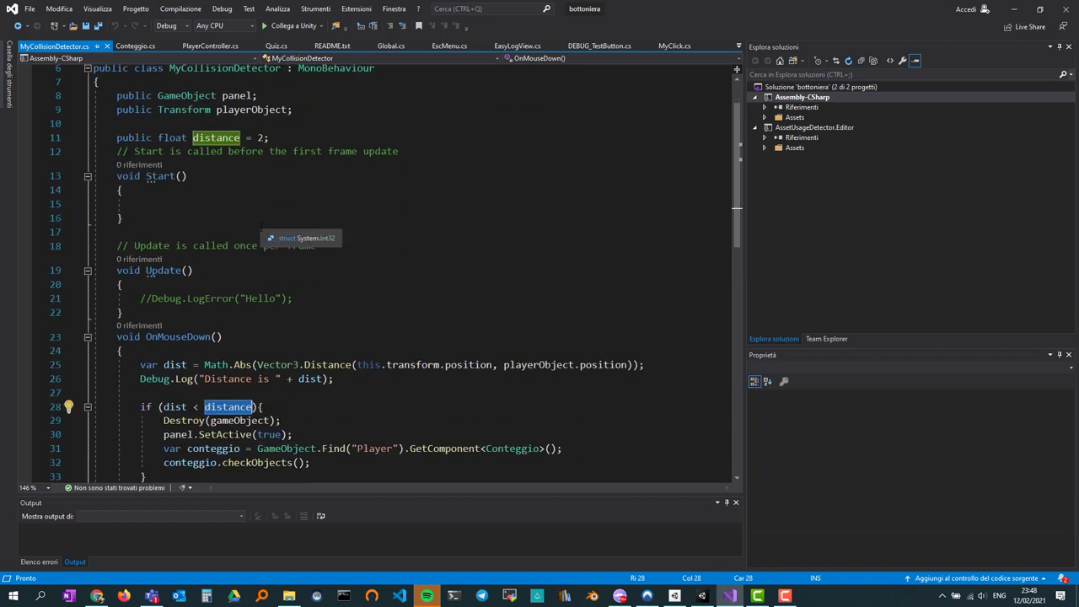
{"action": "scroll", "coordinate": [220, 376], "scroll_direction": "down", "scroll_amount": 1}
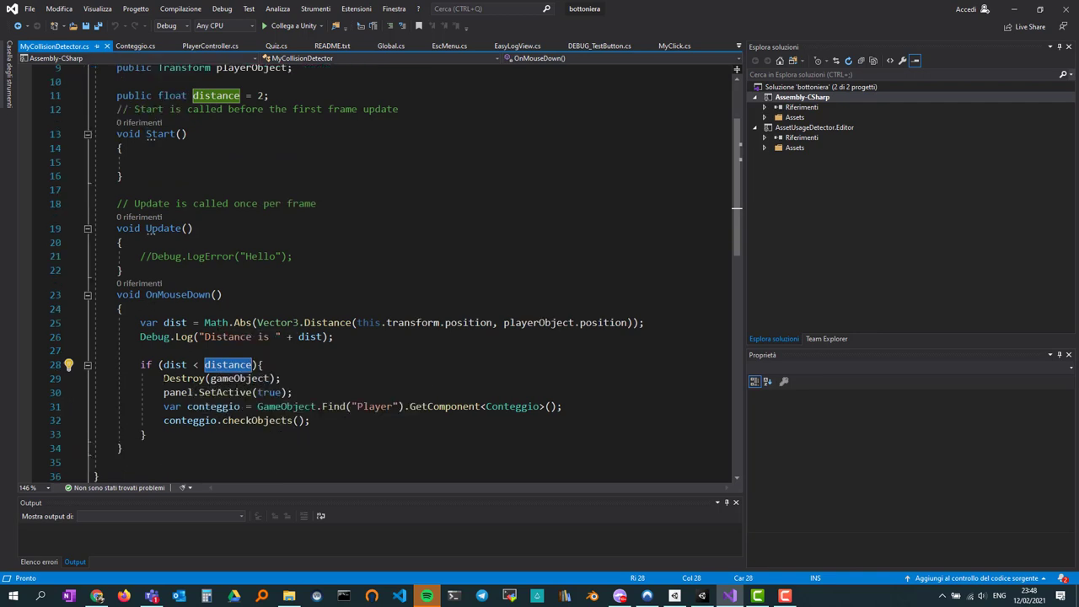
{"action": "left_click_drag", "start_coordinate": [164, 379], "coordinate": [281, 378]}
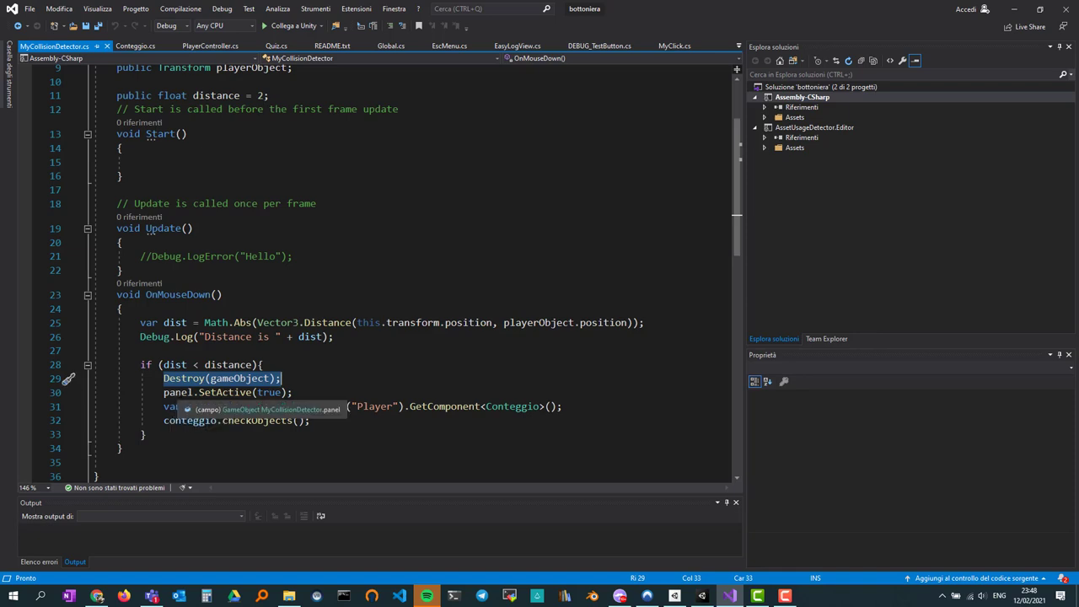
{"action": "double_click", "coordinate": [180, 393]}
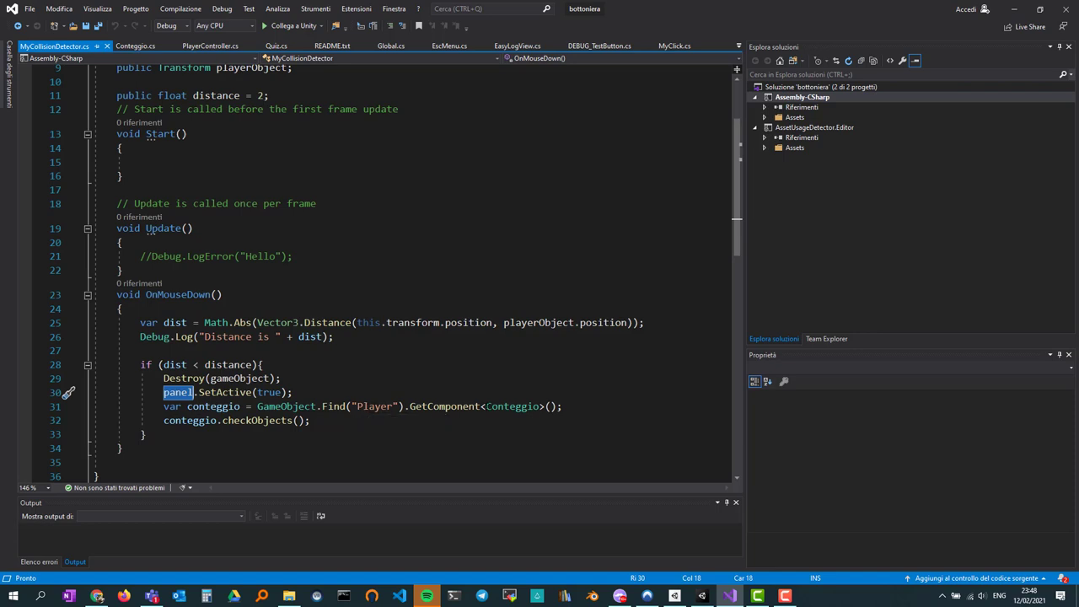
{"action": "double_click", "coordinate": [511, 406]}
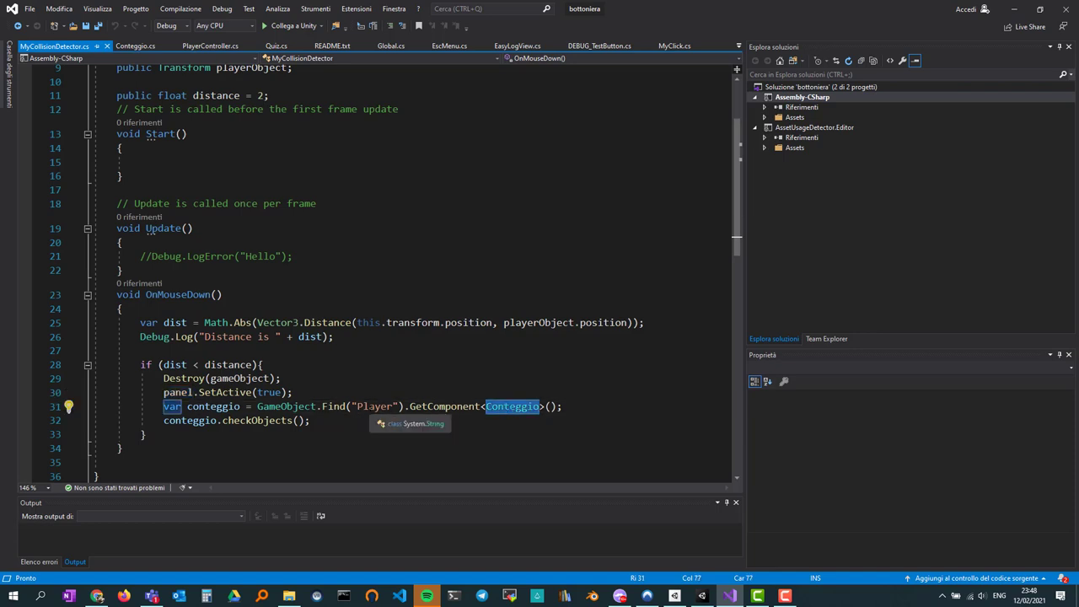
{"action": "double_click", "coordinate": [250, 422]}
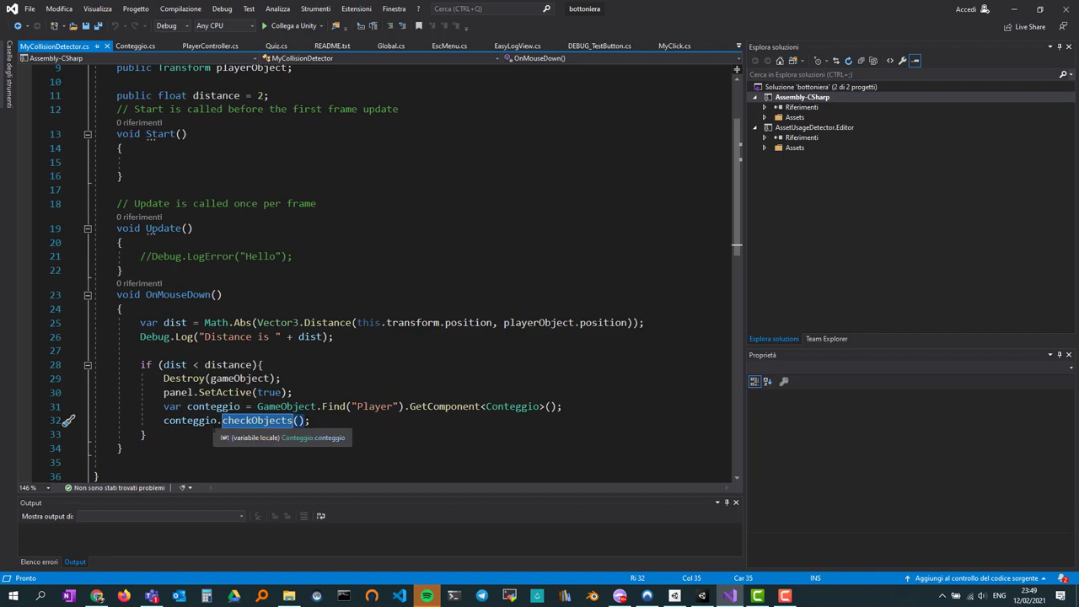
{"action": "left_click_drag", "start_coordinate": [139, 365], "coordinate": [146, 435]}
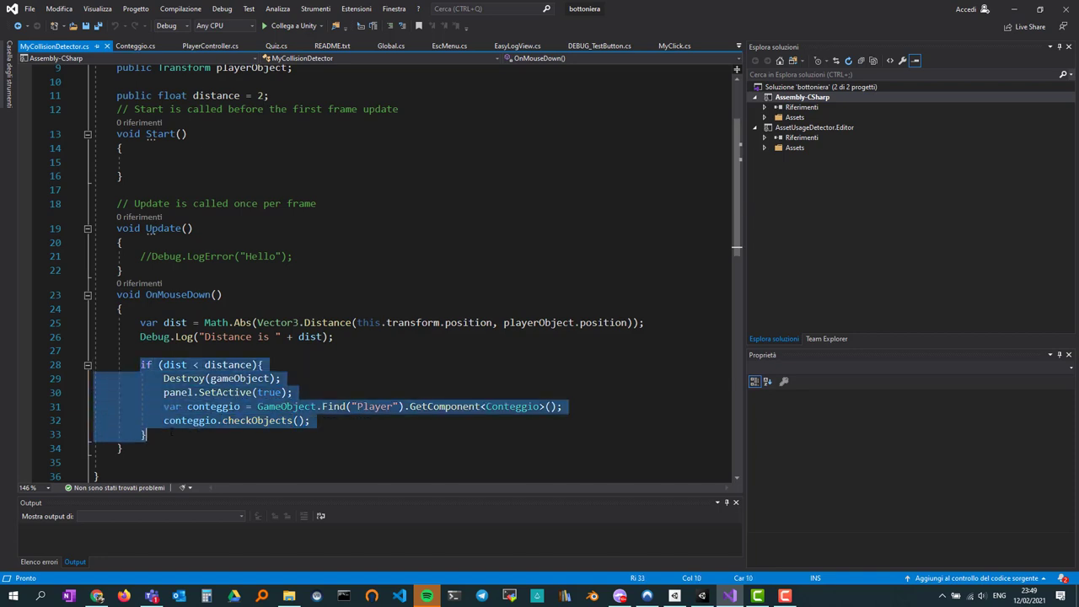
{"action": "double_click", "coordinate": [219, 367]}
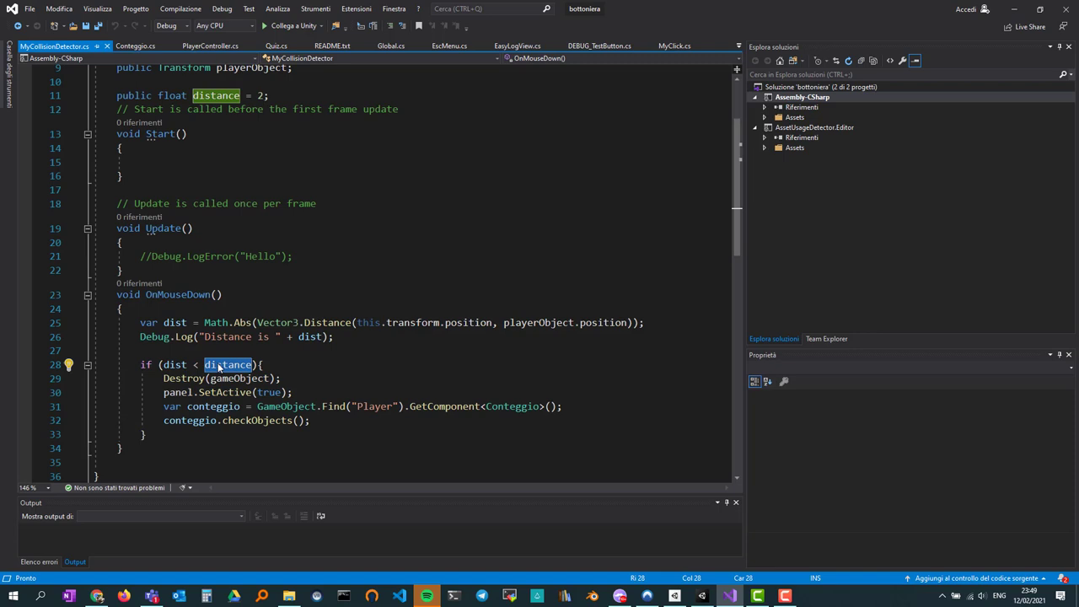
{"action": "scroll", "coordinate": [290, 243], "scroll_direction": "up", "scroll_amount": 3}
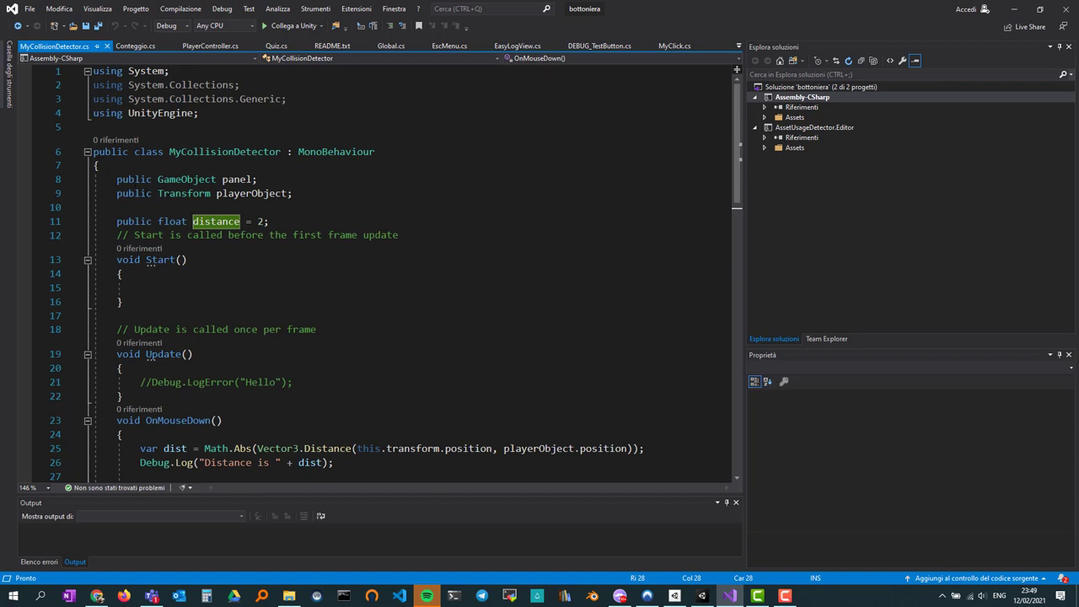
Step: Inspect the Cube's MyCollisionDetector, locating its linked Panel icon and Player Object
{"action": "mouse_move", "coordinate": [238, 180]}
{"action": "left_click", "coordinate": [702, 595]}
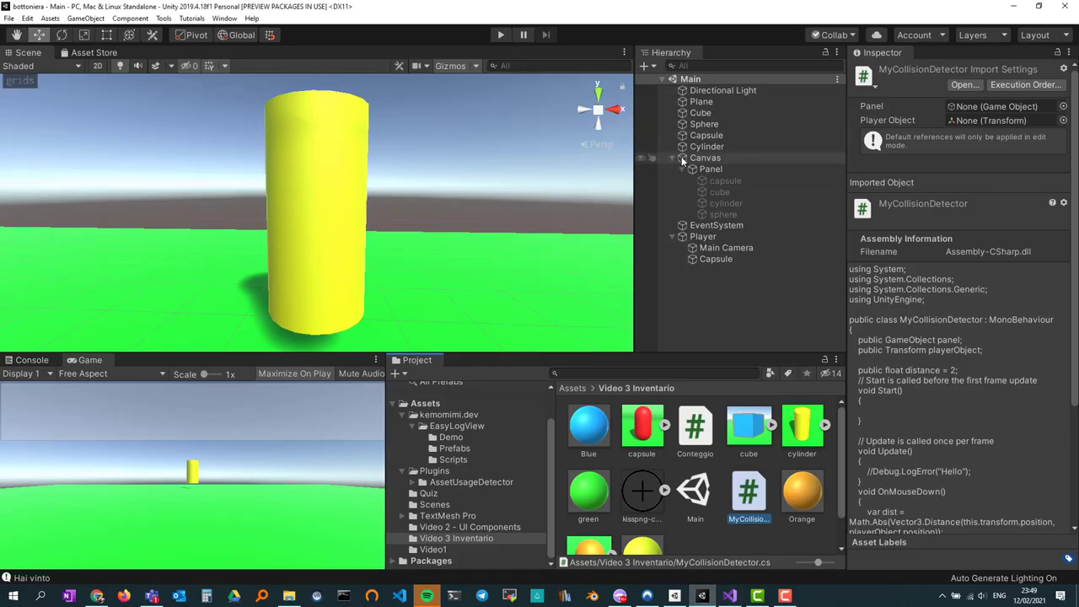
{"action": "left_click", "coordinate": [702, 112]}
{"action": "scroll", "coordinate": [906, 241], "scroll_direction": "down", "scroll_amount": 3}
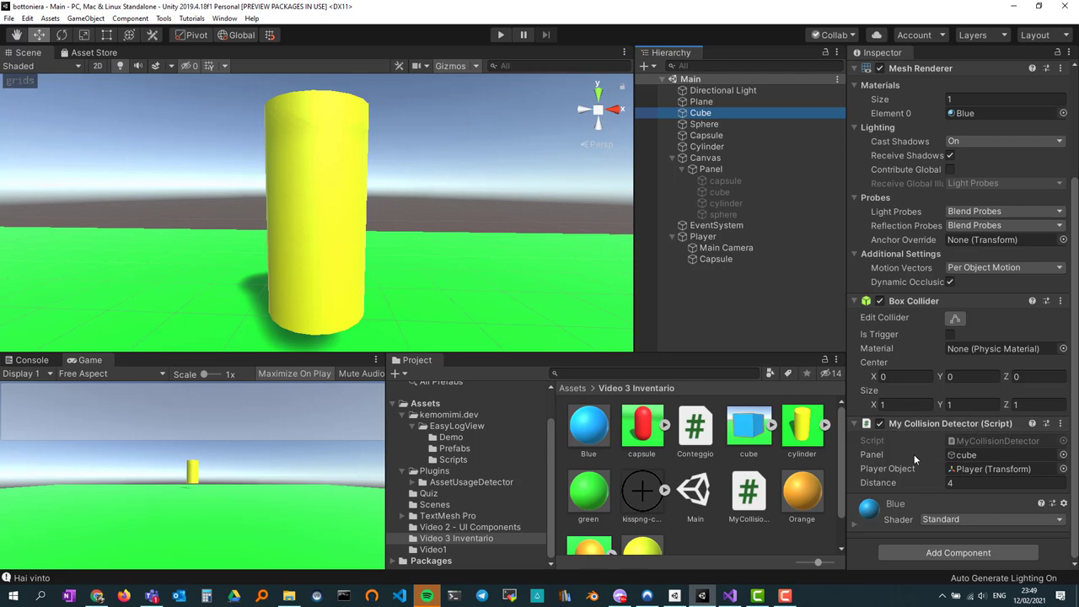
{"action": "left_click", "coordinate": [968, 454]}
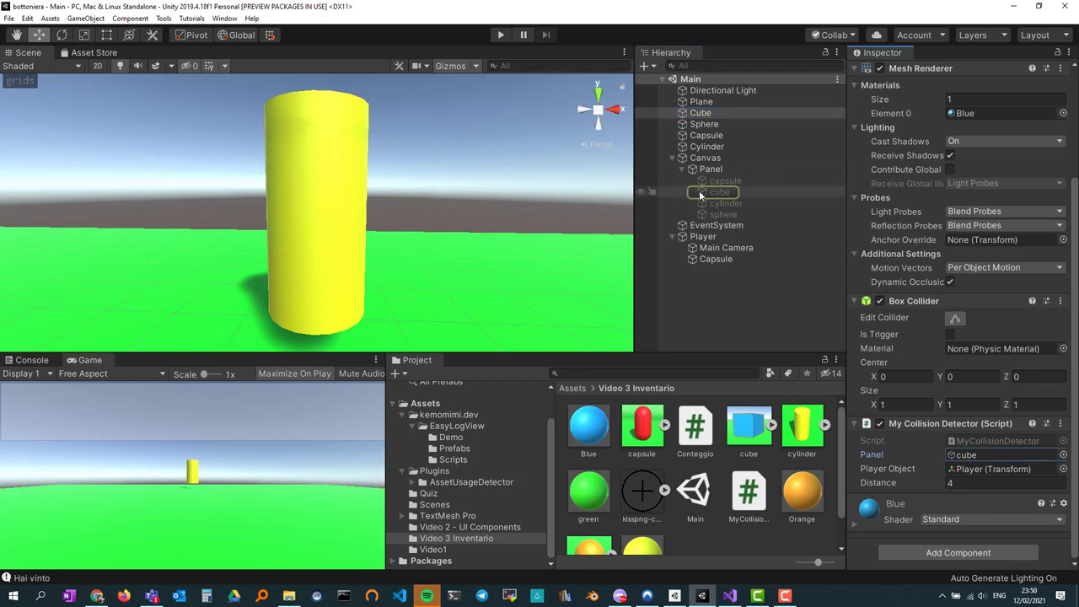
{"action": "left_click", "coordinate": [977, 470]}
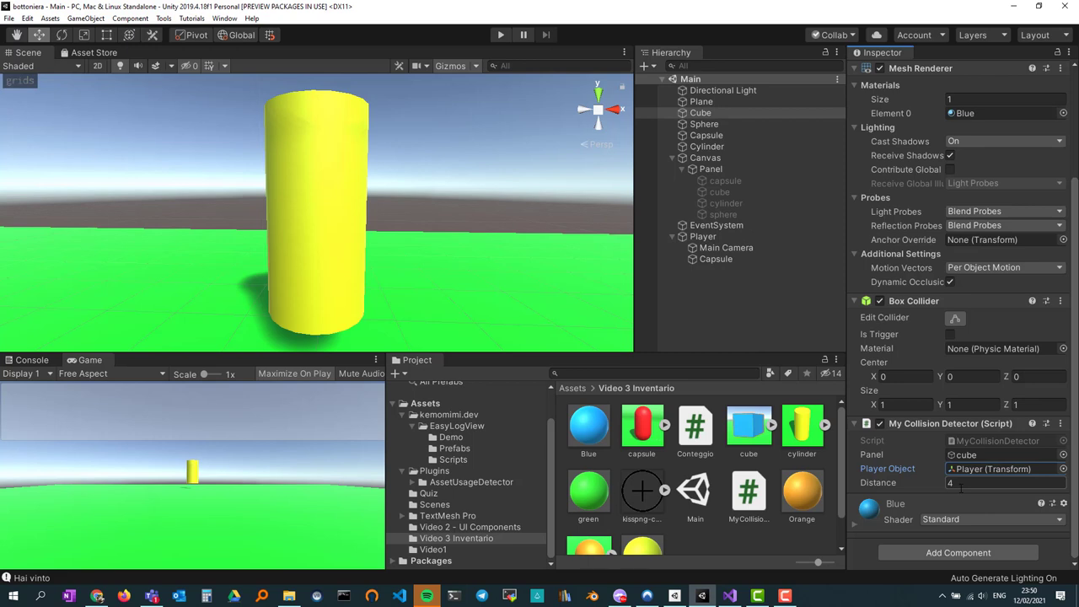
Step: Review the Sphere, Capsule and Cylinder detectors, each with its panel, Player and Distance 4
{"action": "left_click", "coordinate": [703, 125]}
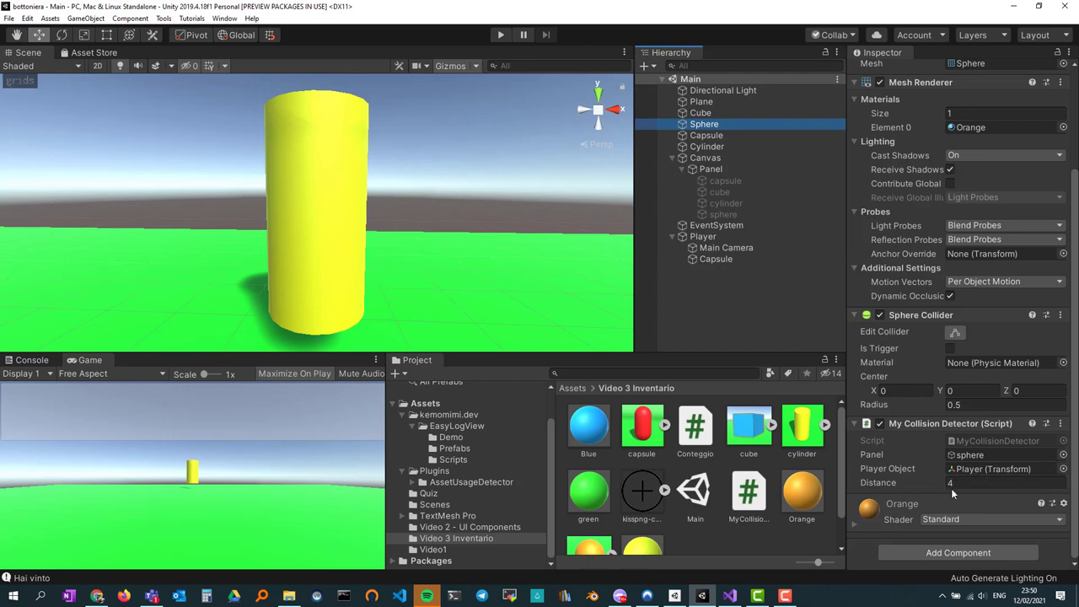
{"action": "left_click", "coordinate": [700, 137]}
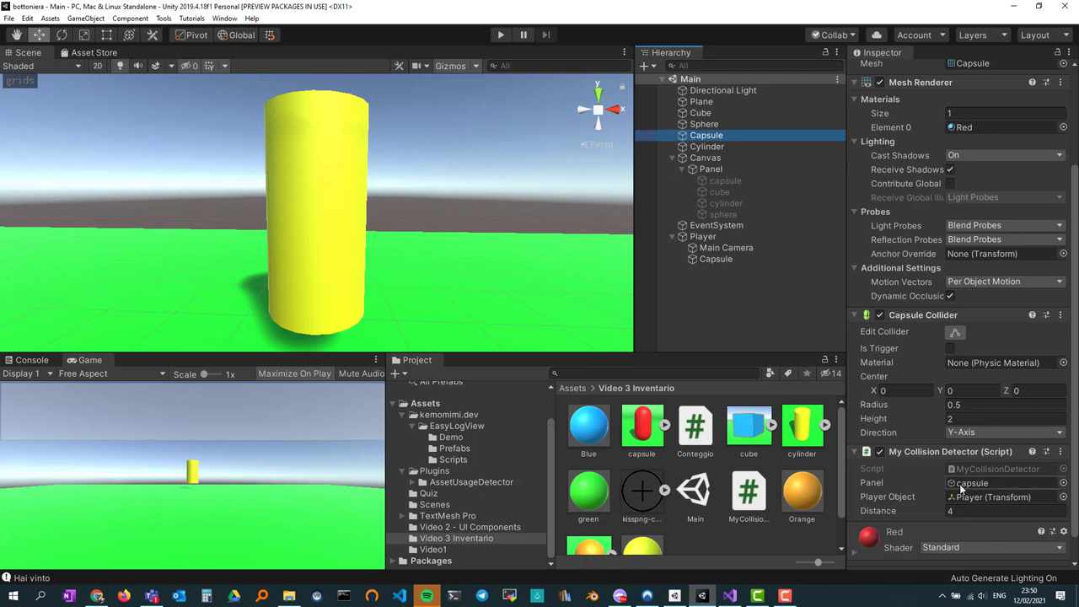
{"action": "left_click", "coordinate": [698, 148]}
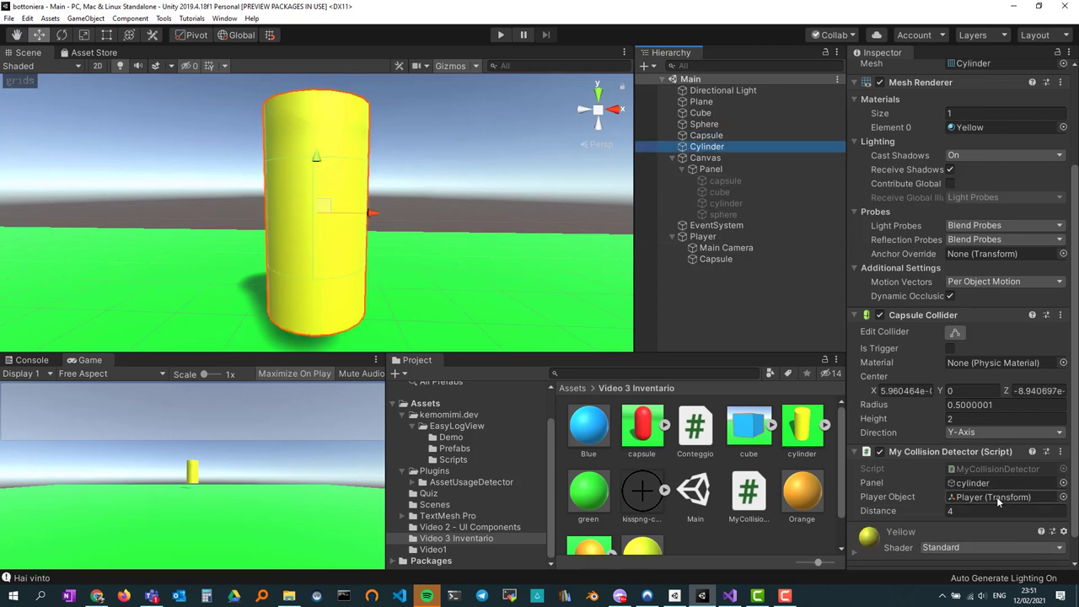